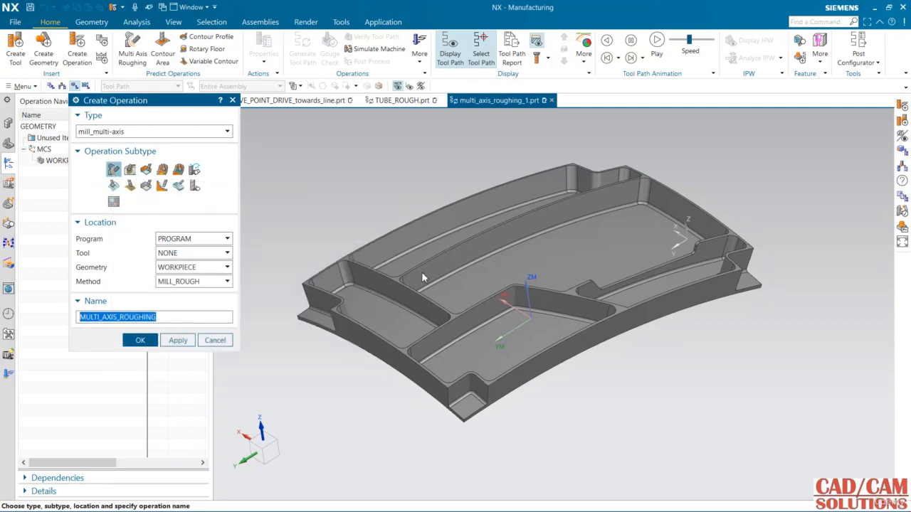
# - Examine the curved part's pockets from several angles and close the Create Operation dialog without creating an operation
pyautogui.moveTo(678, 157); pyautogui.dragTo(641, 178, button='middle')
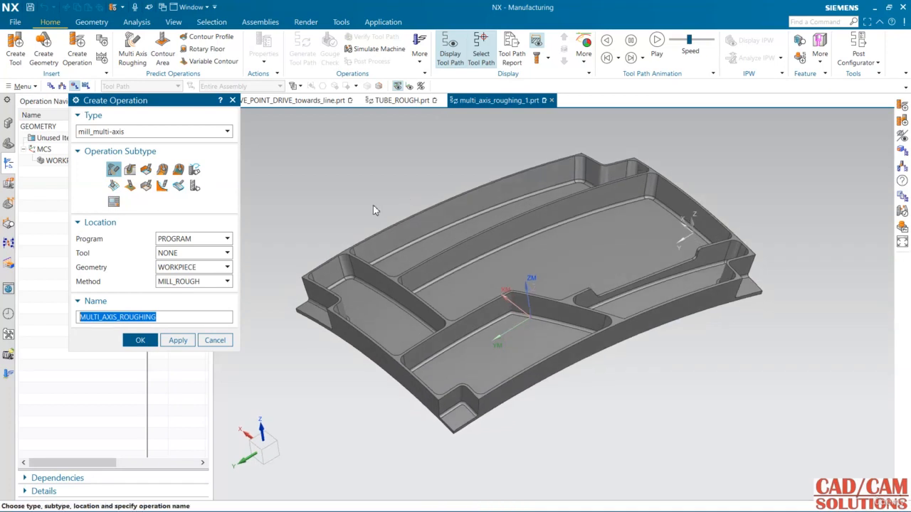
pyautogui.moveTo(376, 209)
pyautogui.mouseDown(button='middle')
pyautogui.moveTo(380, 195)
pyautogui.moveTo(371, 211)
pyautogui.moveTo(401, 185)
pyautogui.moveTo(399, 203)
pyautogui.moveTo(386, 144)
pyautogui.moveTo(382, 228)
pyautogui.moveTo(390, 193)
pyautogui.moveTo(360, 190)
pyautogui.moveTo(369, 210)
pyautogui.moveTo(380, 210)
pyautogui.mouseUp(button='middle')
pyautogui.press('F8')
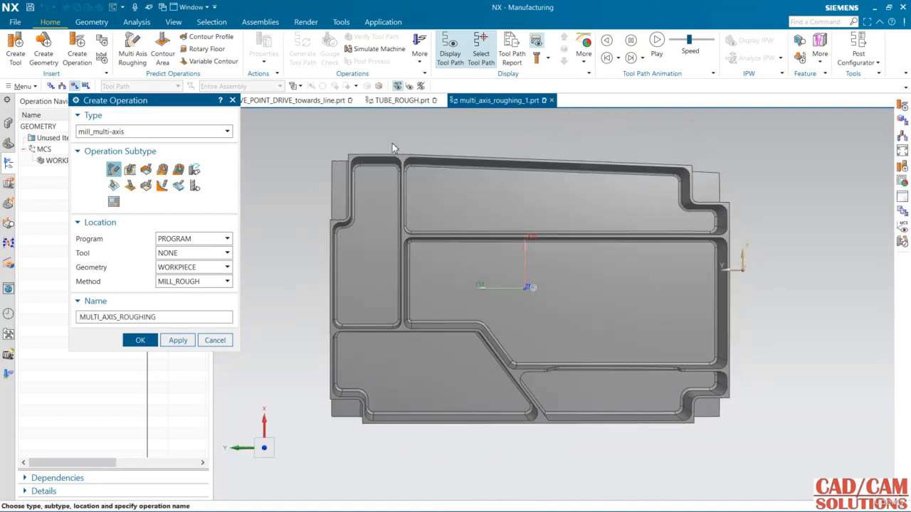
pyautogui.moveTo(539, 328); pyautogui.dragTo(575, 279, button='middle')
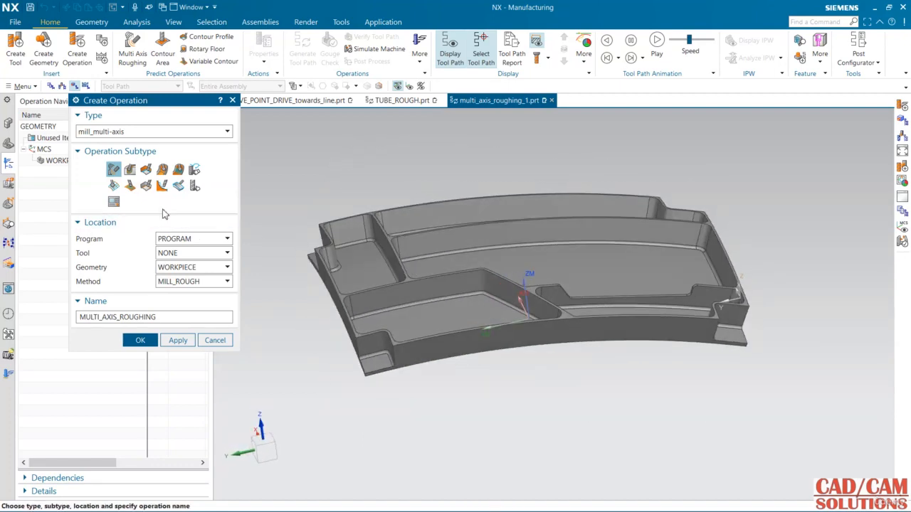
pyautogui.moveTo(113, 171)
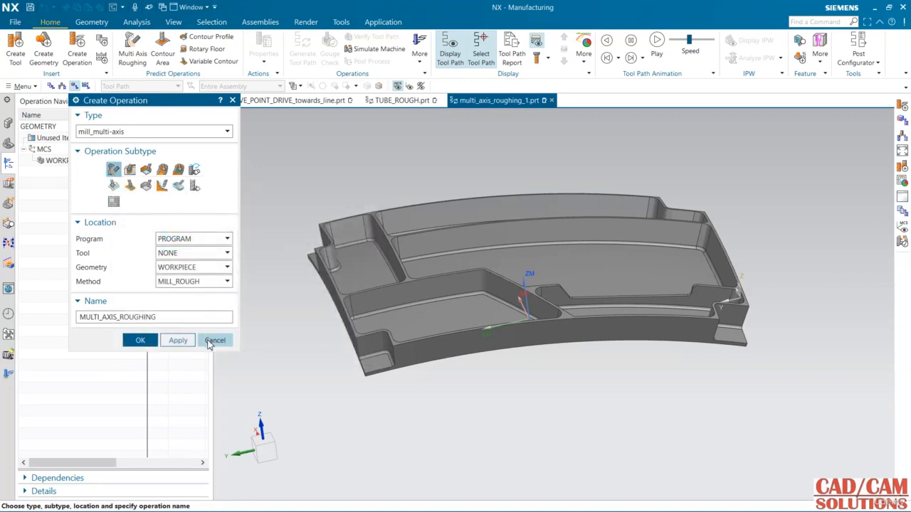
pyautogui.click(215, 341)
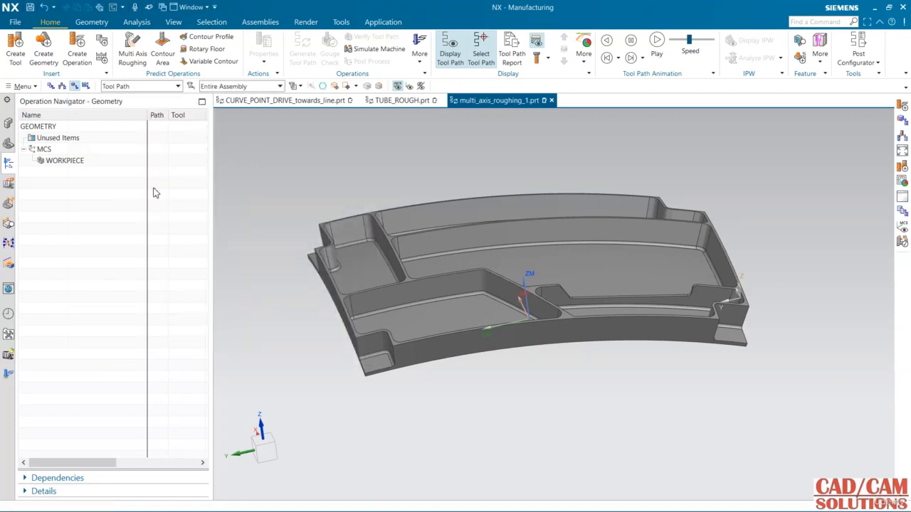
# - Create a mill_multi-axis MILL tool with a diameter of 15 and a lower radius of 2
pyautogui.click(62, 86)
pyautogui.click(15, 49)
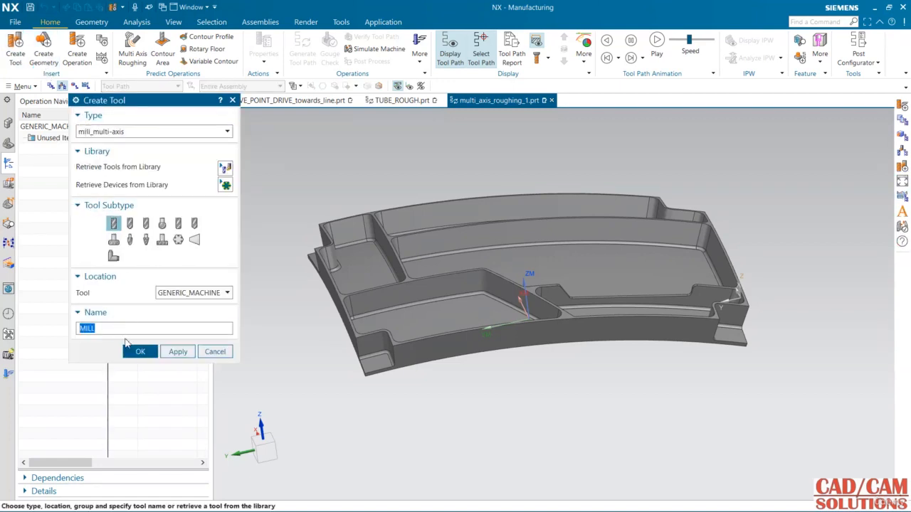
pyautogui.click(143, 351)
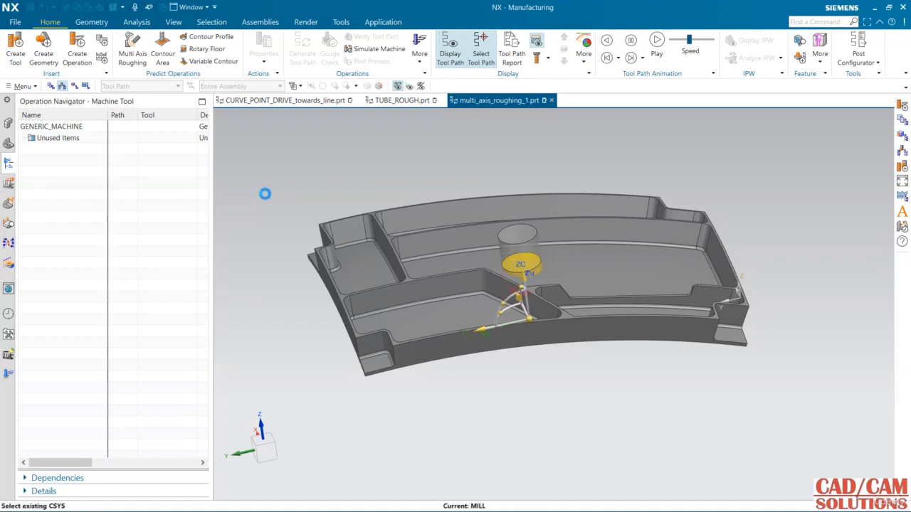
pyautogui.write('15')
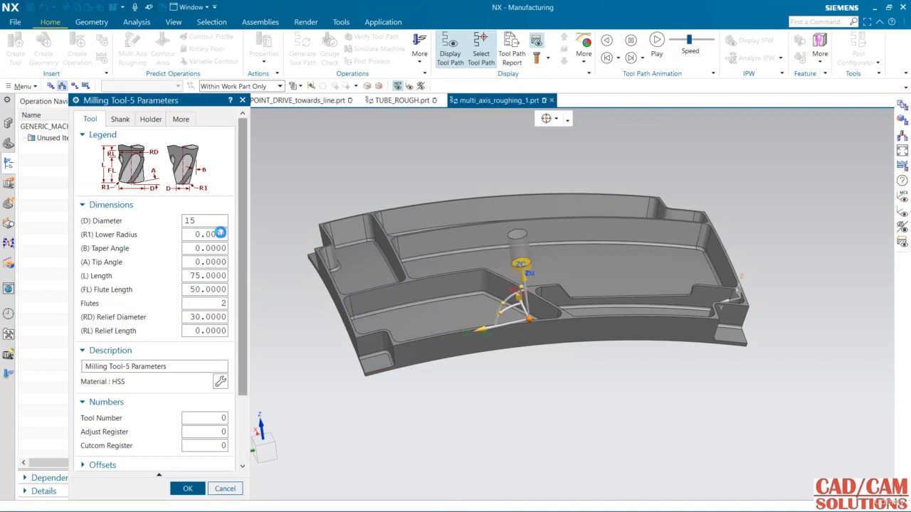
pyautogui.press('Tab')
pyautogui.write('2.0')
pyautogui.doubleClick(220, 232)
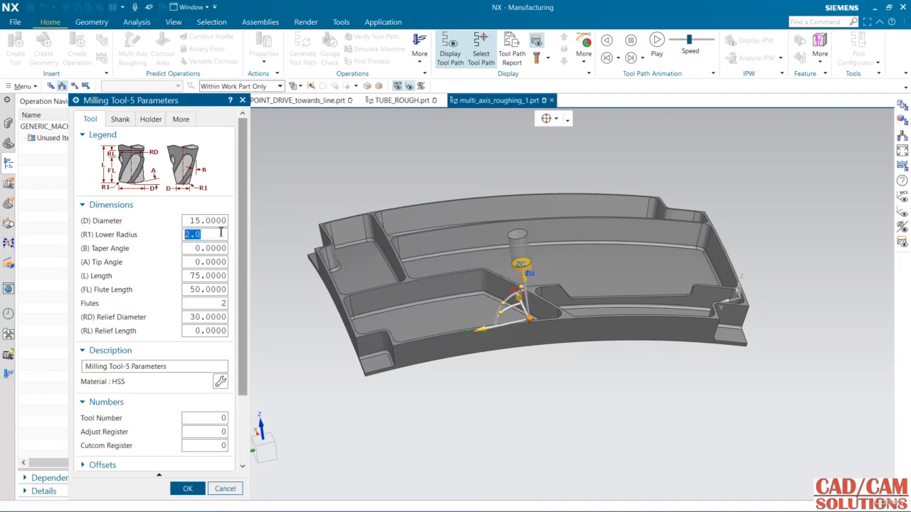
# - Set the milling tool's flute length to 15 and check its preview in the part's front pocket
pyautogui.doubleClick(208, 274)
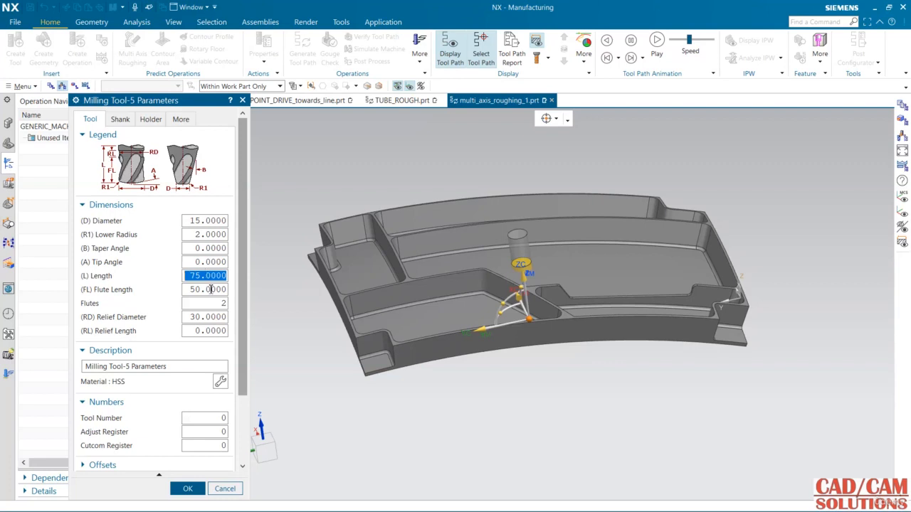
pyautogui.doubleClick(211, 289)
pyautogui.write('15')
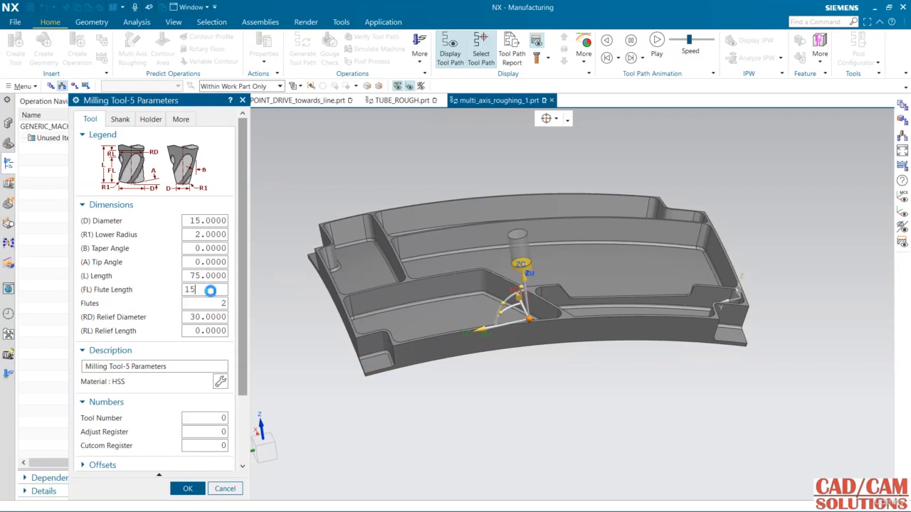
pyautogui.doubleClick(210, 290)
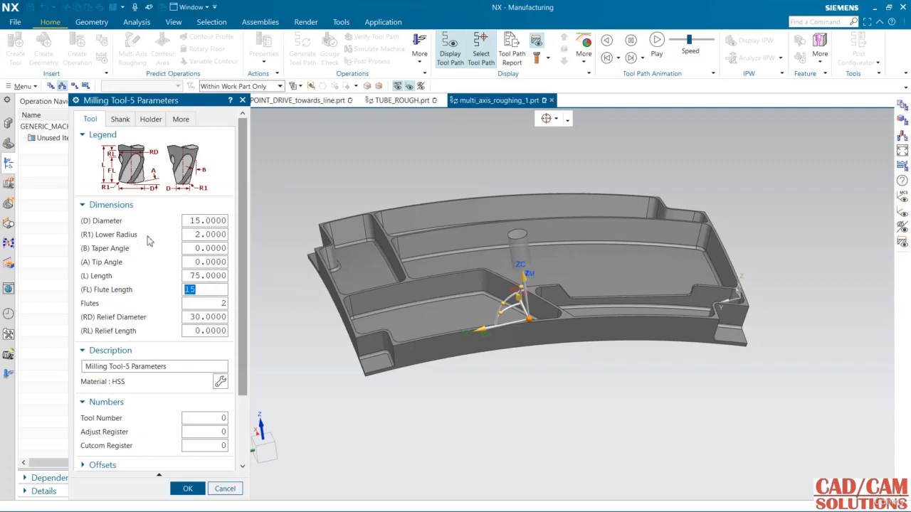
pyautogui.scroll(-2, 166, 363)
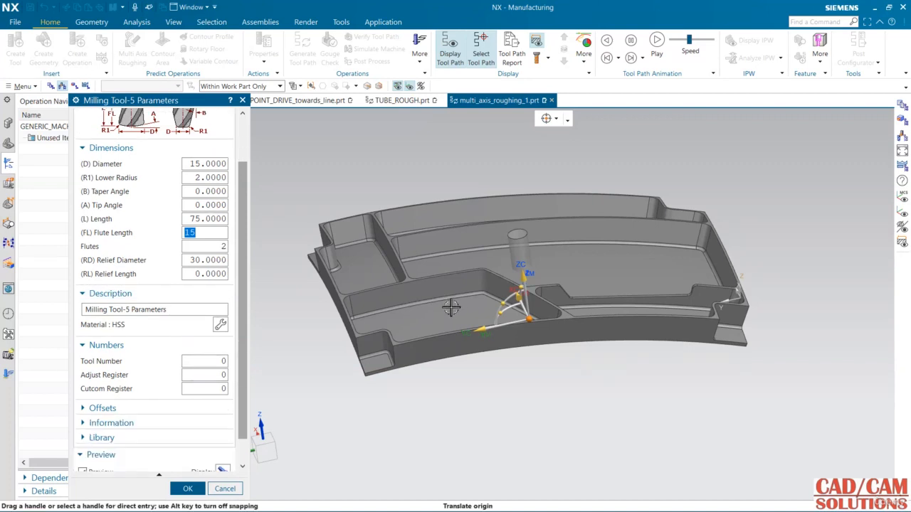
pyautogui.moveTo(484, 372)
pyautogui.mouseDown(button='middle')
pyautogui.moveTo(483, 360)
pyautogui.moveTo(491, 368)
pyautogui.mouseUp(button='middle')
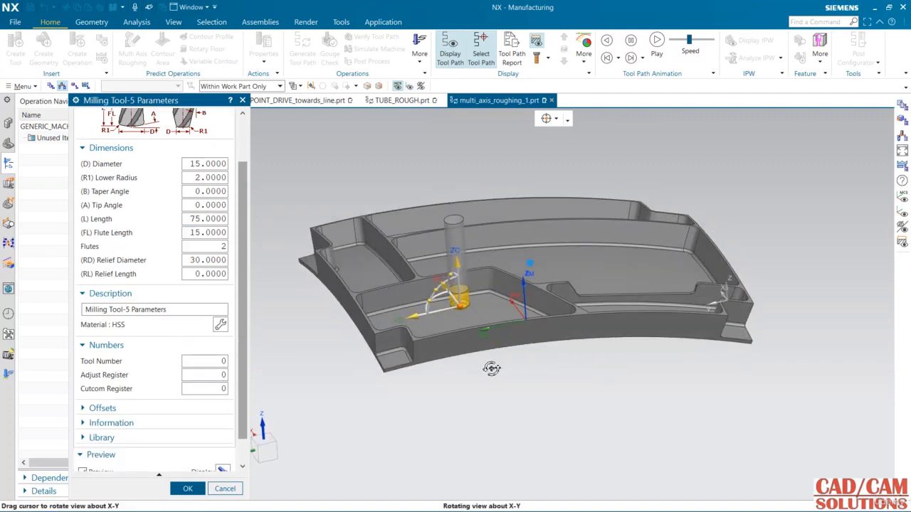
pyautogui.scroll(2, 185, 215)
pyautogui.scroll(-2, 175, 306)
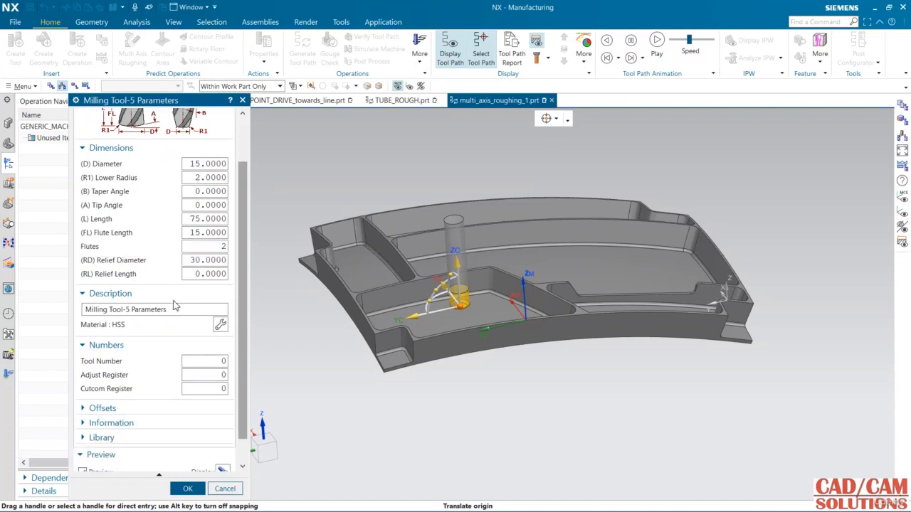
# - Retrieve the Milling_Drilling holder HLD001_00006 (Medium compression) from the library for the milling tool and accept the tool
pyautogui.scroll(2, 175, 306)
pyautogui.click(151, 119)
pyautogui.scroll(-3, 163, 412)
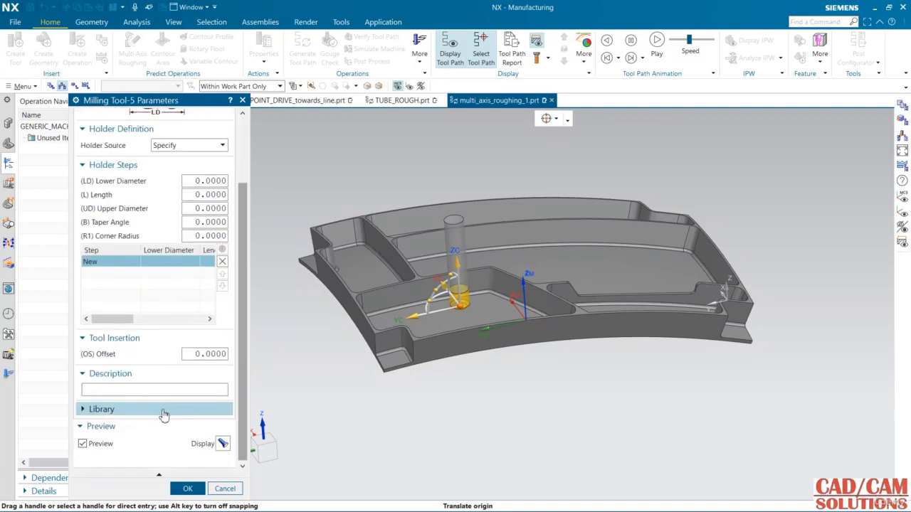
pyautogui.click(163, 406)
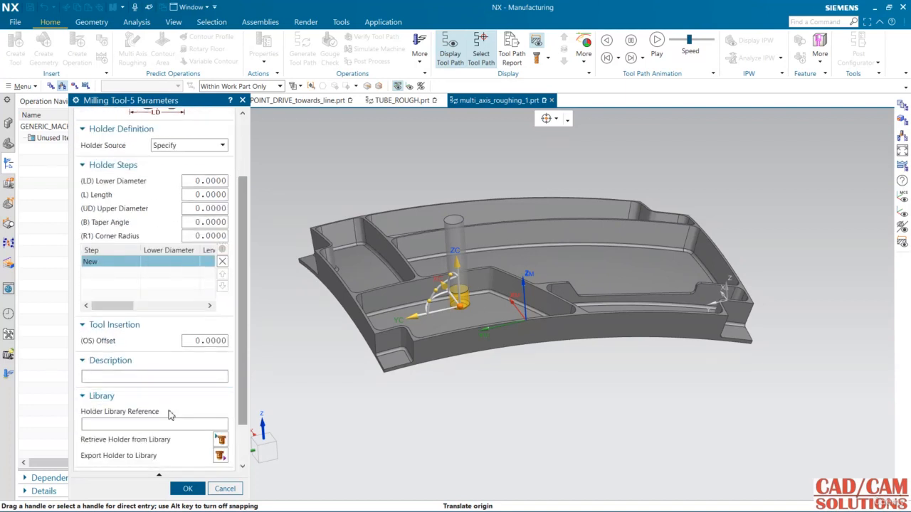
pyautogui.click(220, 439)
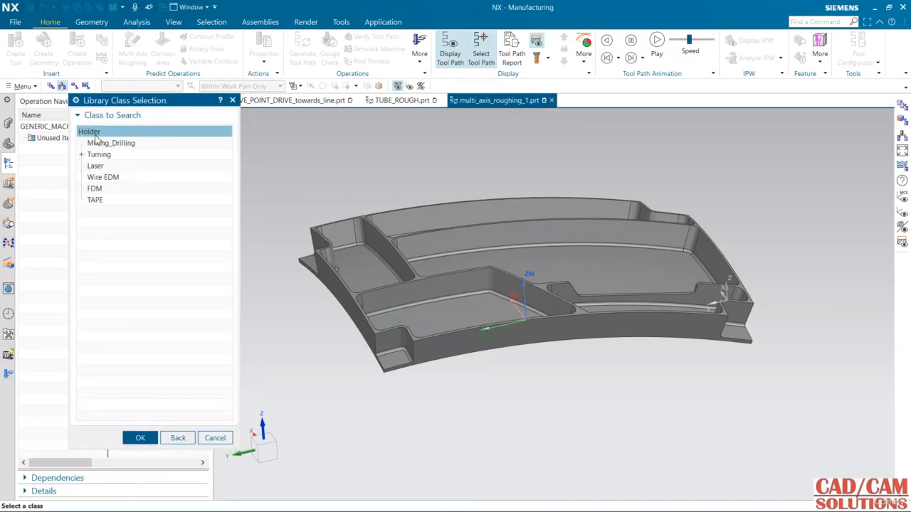
pyautogui.doubleClick(107, 143)
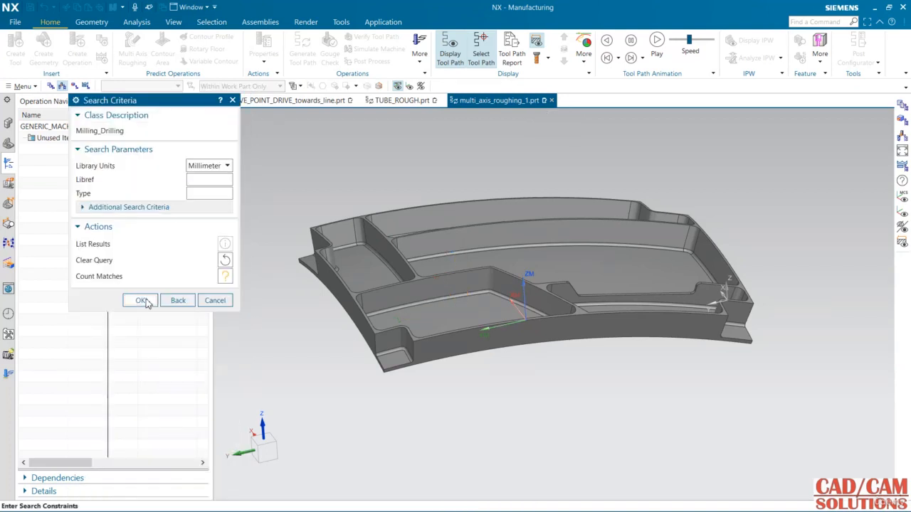
pyautogui.click(141, 300)
pyautogui.click(119, 235)
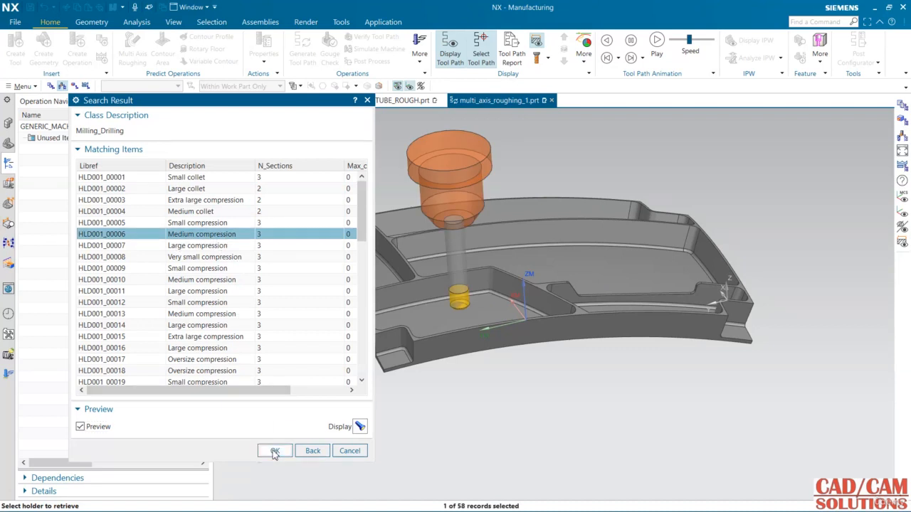
pyautogui.click(274, 450)
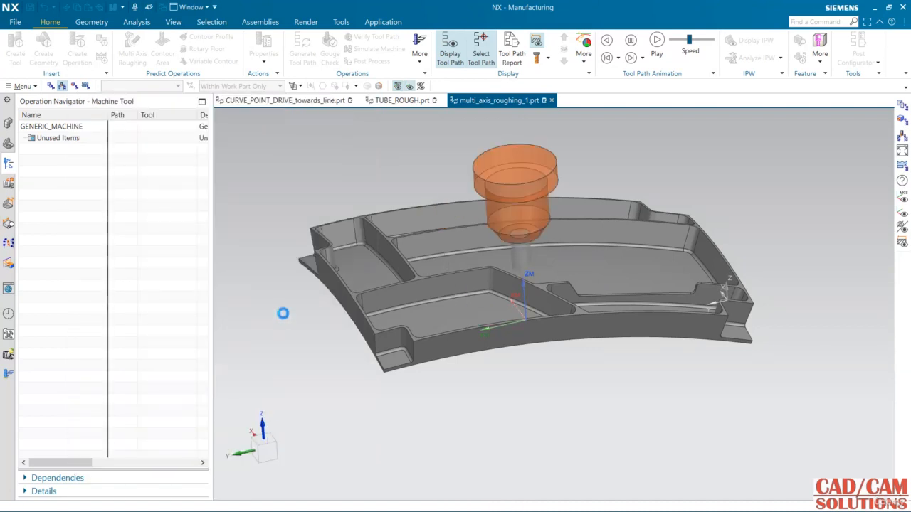
pyautogui.click(178, 488)
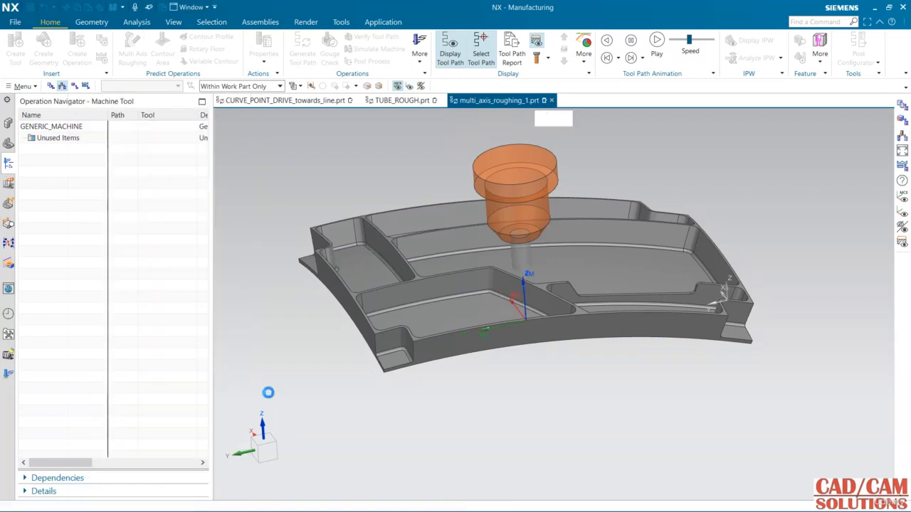
# - Edit the WORKPIECE geometry and specify the pocketed solid body as its part
pyautogui.click(74, 85)
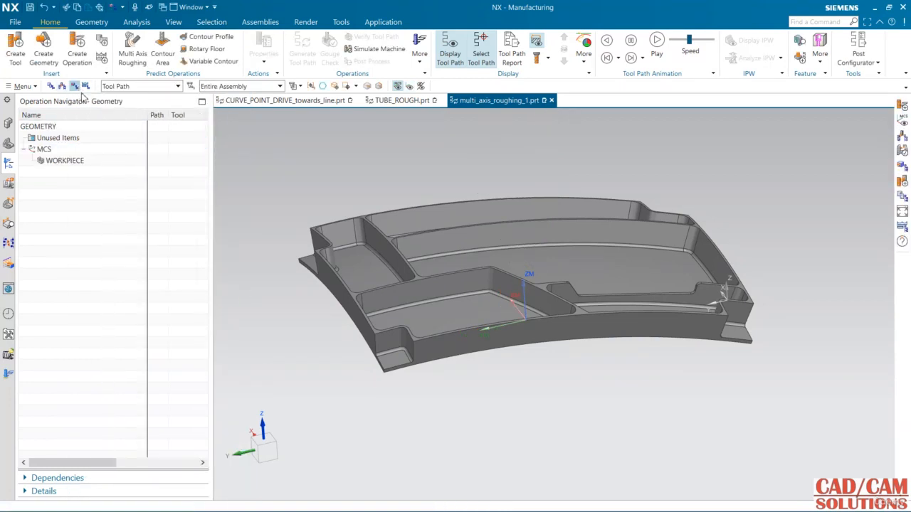
pyautogui.doubleClick(62, 161)
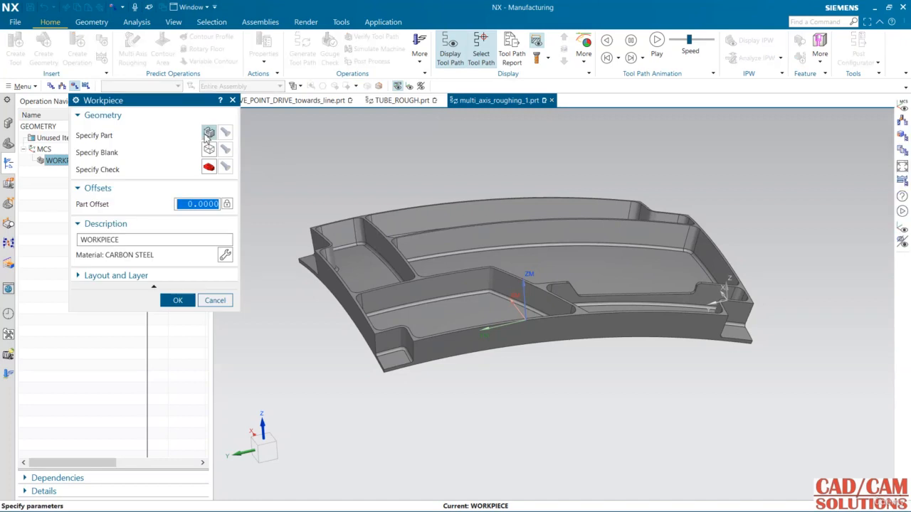
pyautogui.click(209, 134)
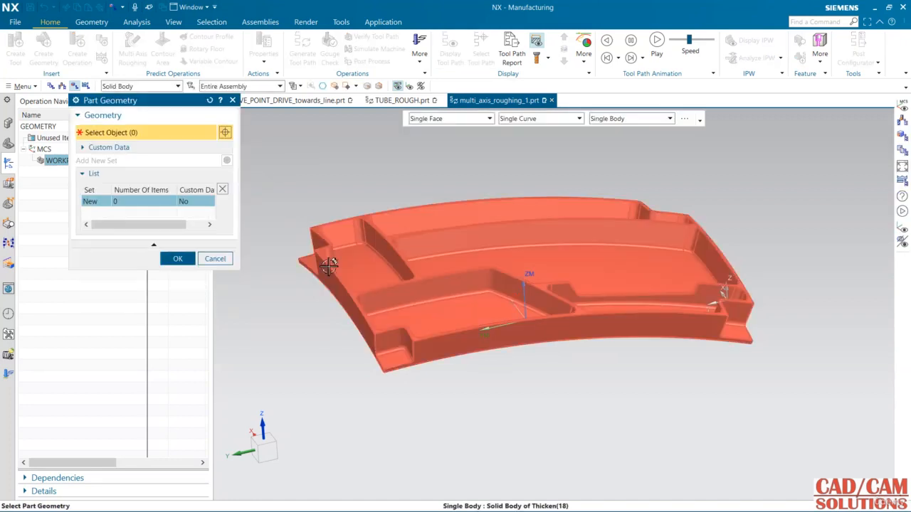
pyautogui.click(329, 264)
pyautogui.click(185, 277)
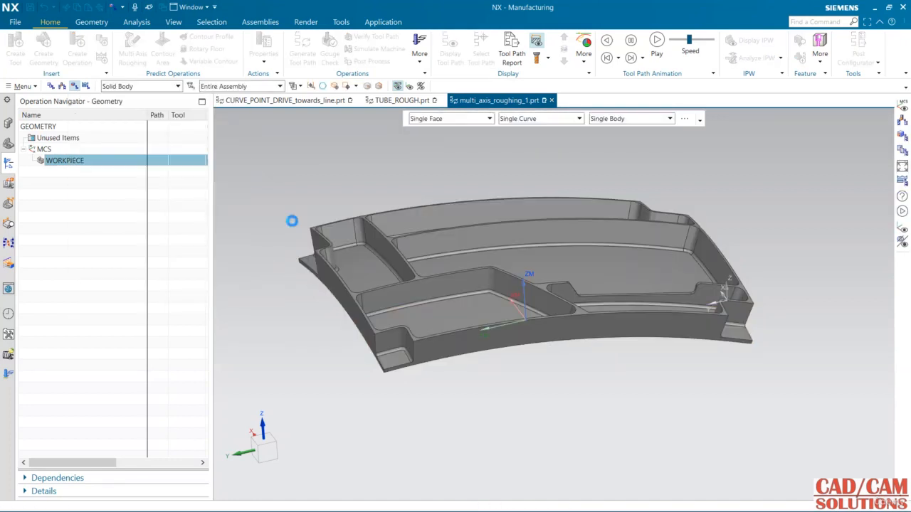
# - Show the hidden Thicken (53) body and return to the workpiece settings
pyautogui.click(9, 142)
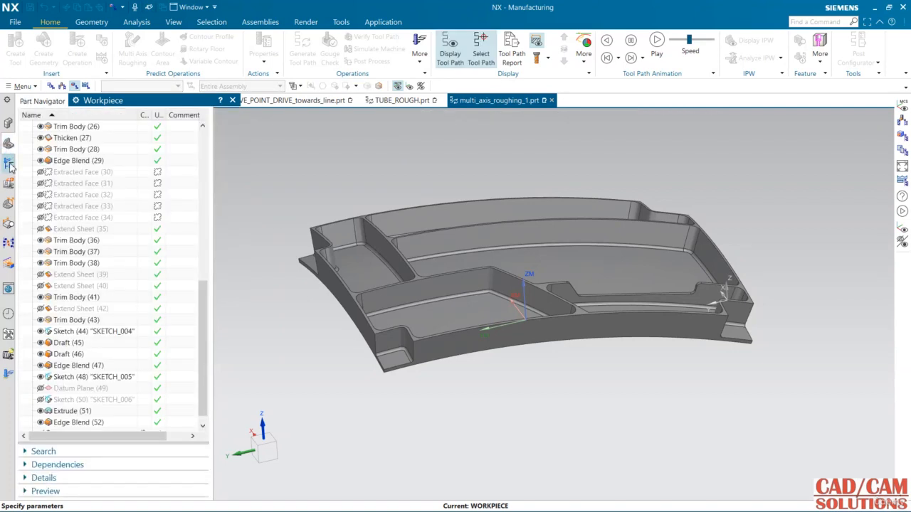
pyautogui.scroll(-1, 64, 416)
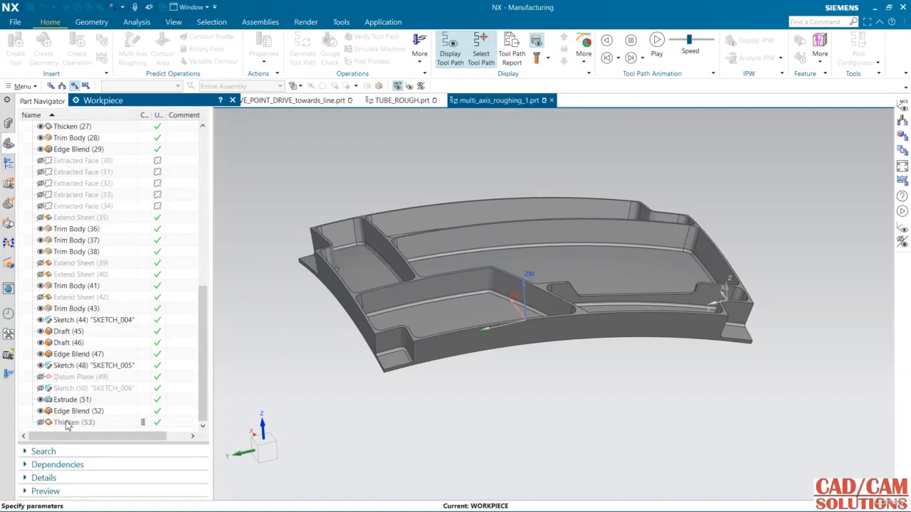
pyautogui.click(41, 423)
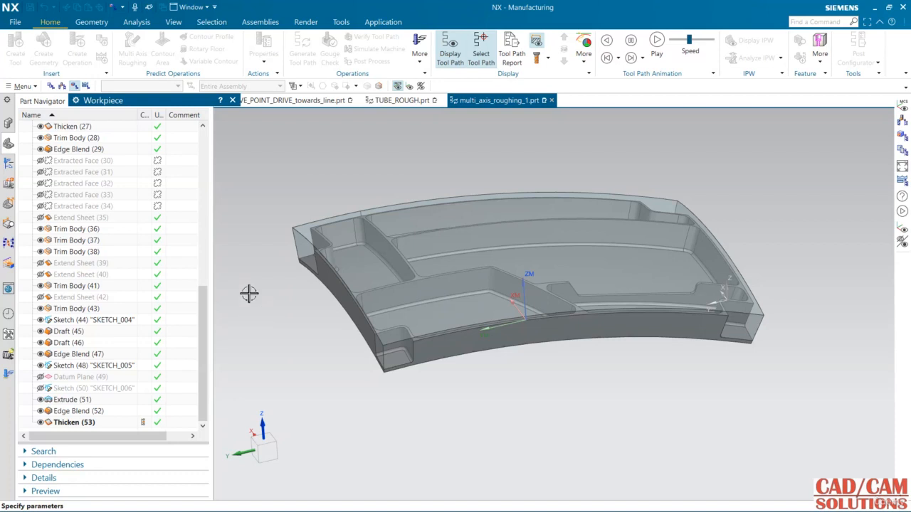
pyautogui.click(10, 164)
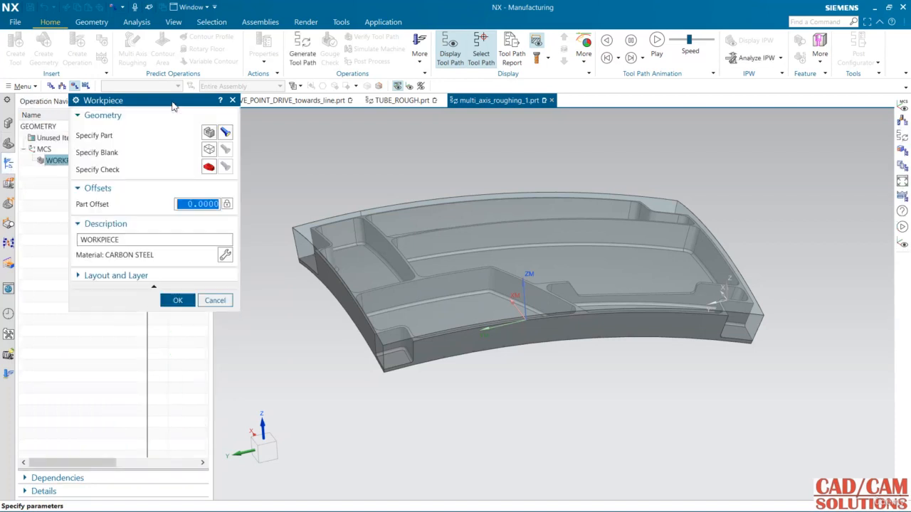
# - Specify the Thicken (53) body as the workpiece's blank, accept the workpiece, and hide that body again
pyautogui.click(208, 149)
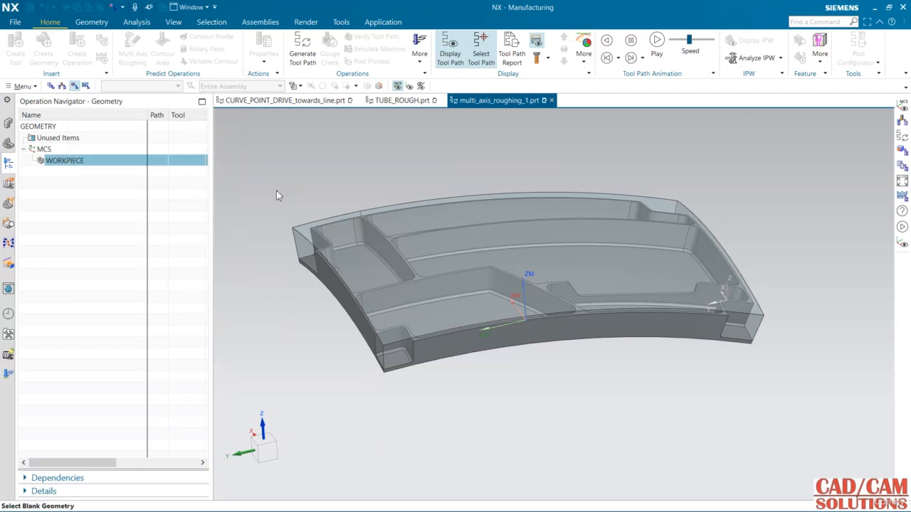
pyautogui.click(288, 221)
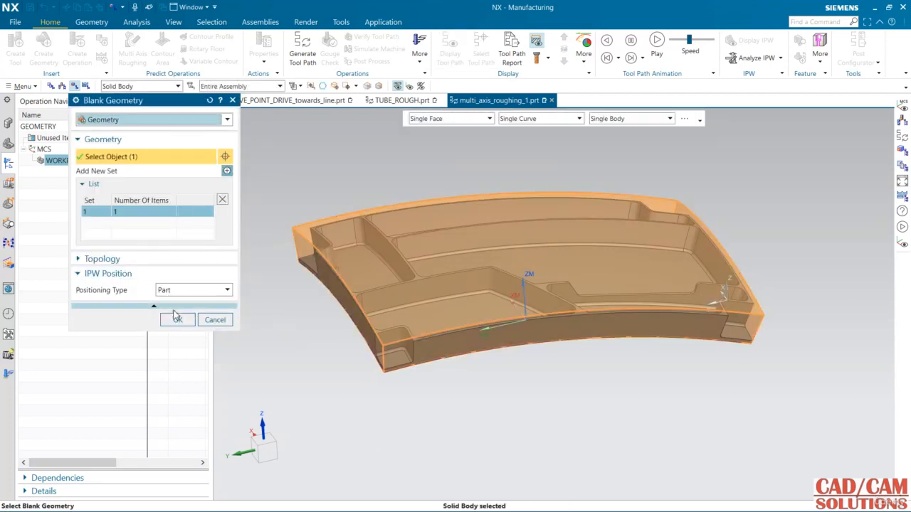
pyautogui.click(177, 320)
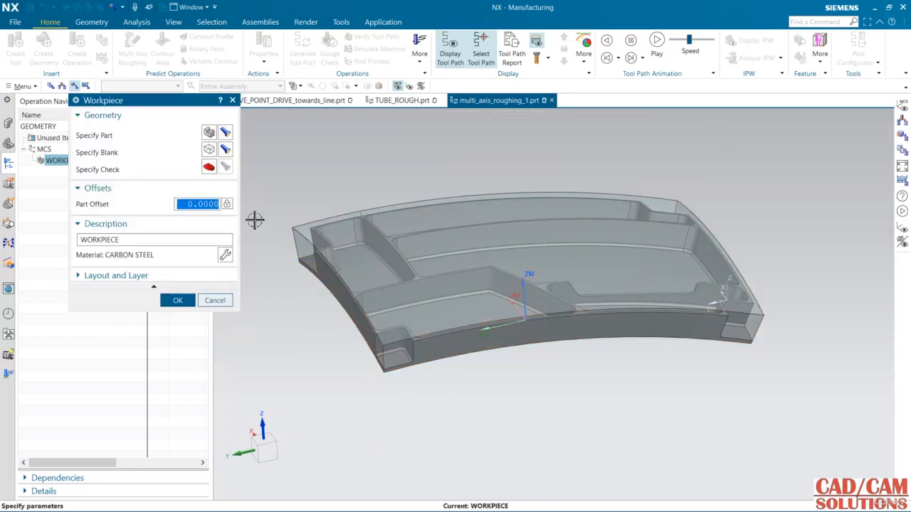
pyautogui.click(178, 298)
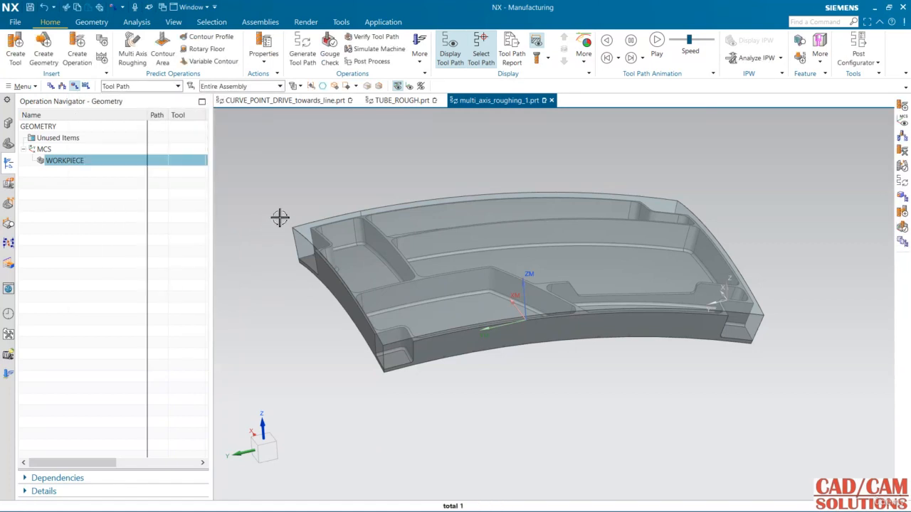
pyautogui.click(8, 143)
pyautogui.click(39, 423)
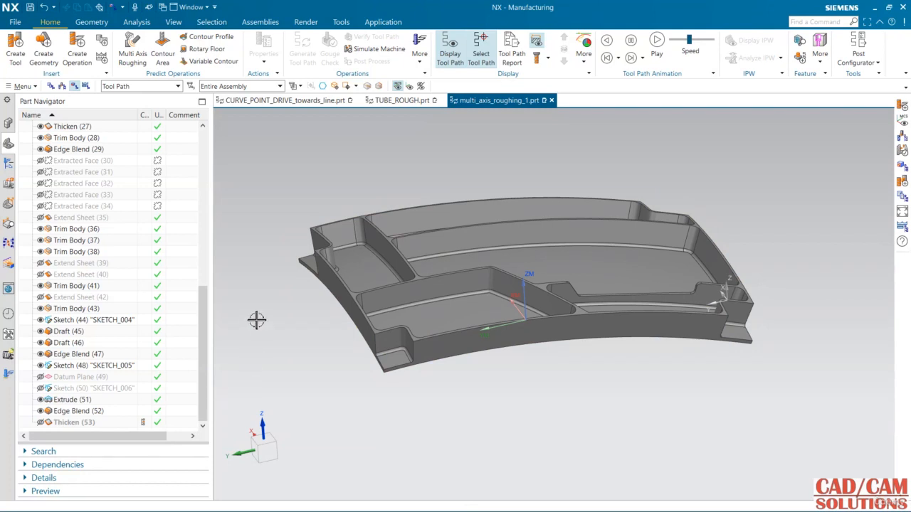
# - Create a mill_multi-axis Multi Axis Roughing operation with program PROGRAM, tool MILL, geometry WORKPIECE and method MILL_ROUGH
pyautogui.moveTo(260, 301); pyautogui.dragTo(262, 319, button='middle')
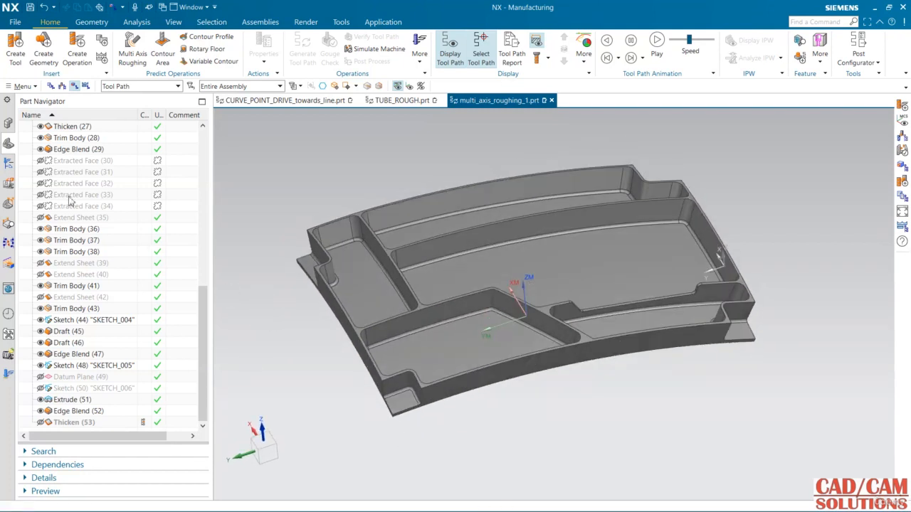
pyautogui.click(8, 163)
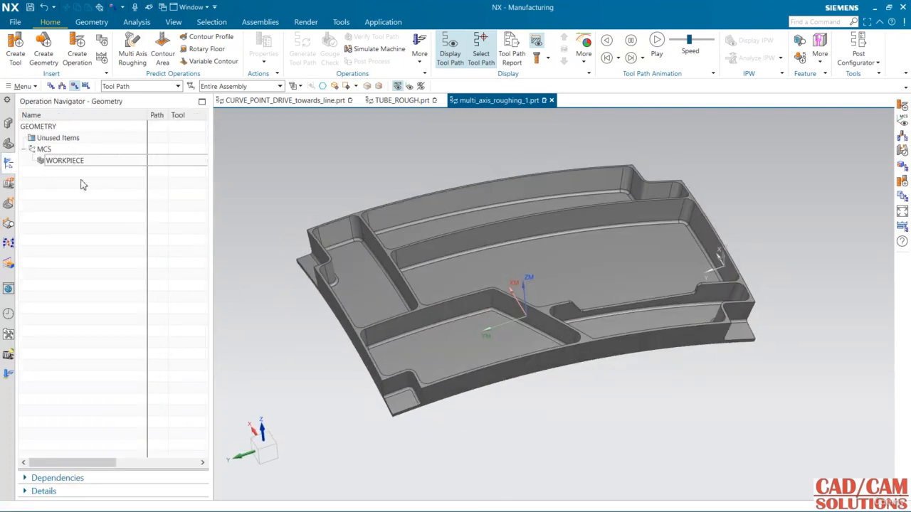
pyautogui.click(78, 58)
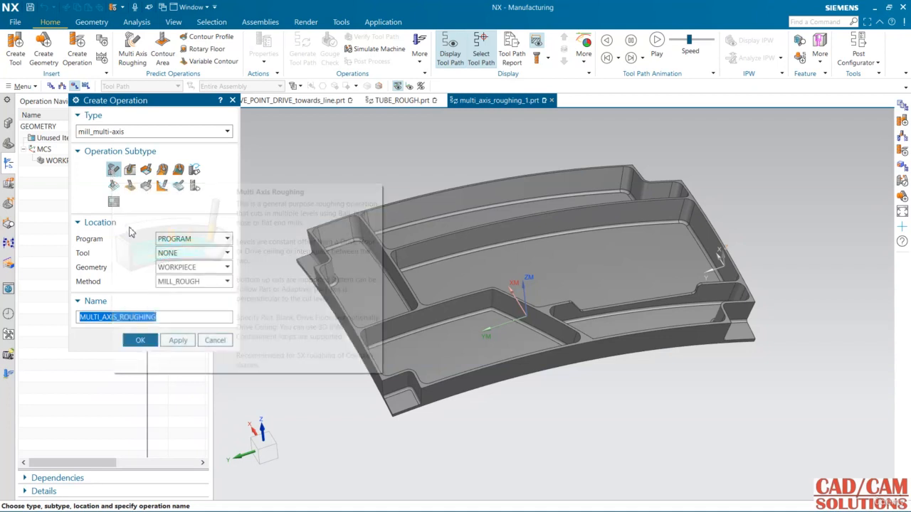
pyautogui.moveTo(90, 103); pyautogui.dragTo(109, 119)
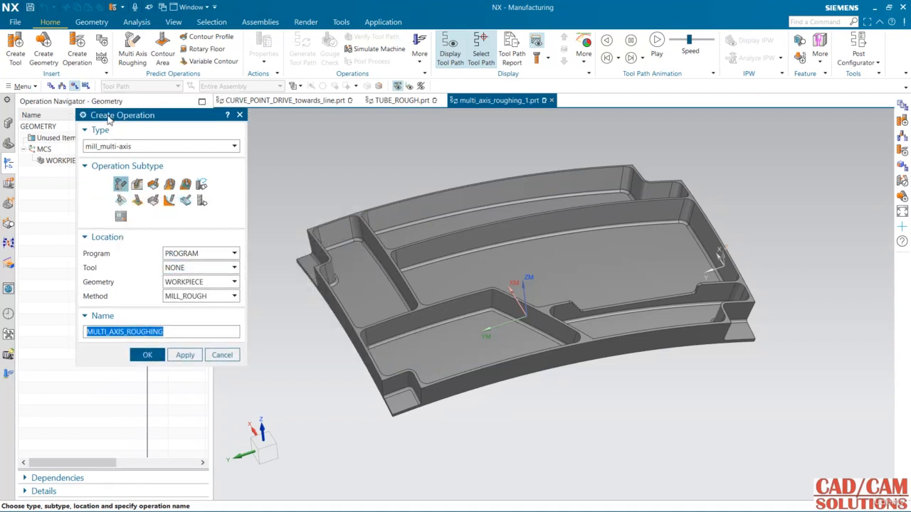
pyautogui.click(51, 86)
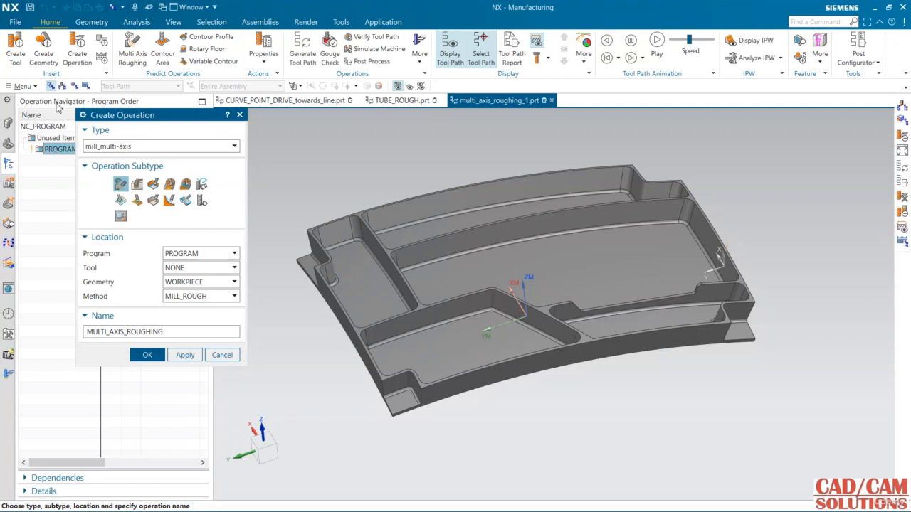
pyautogui.click(62, 86)
pyautogui.click(49, 157)
pyautogui.click(74, 86)
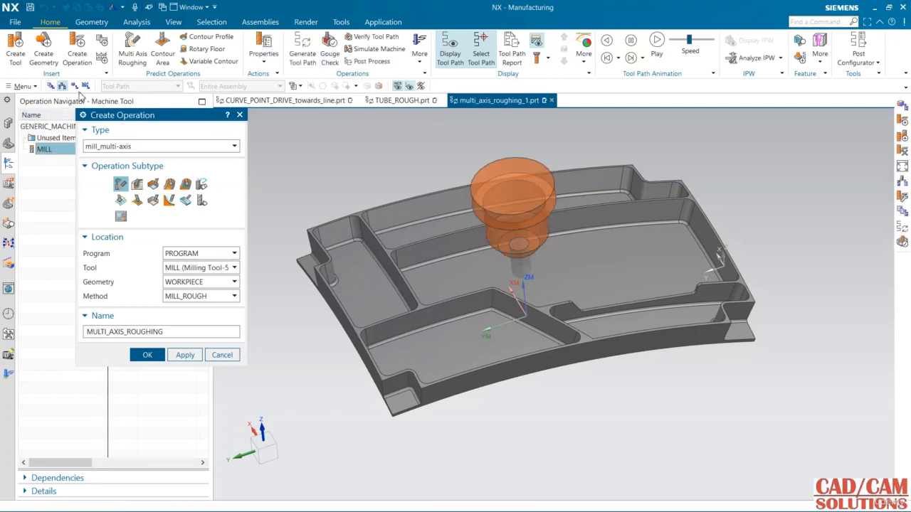
pyautogui.click(59, 161)
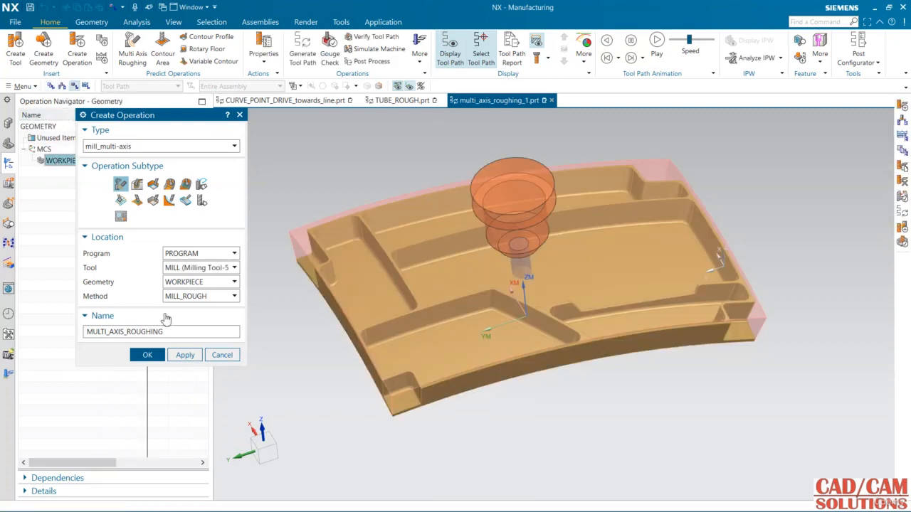
pyautogui.click(147, 354)
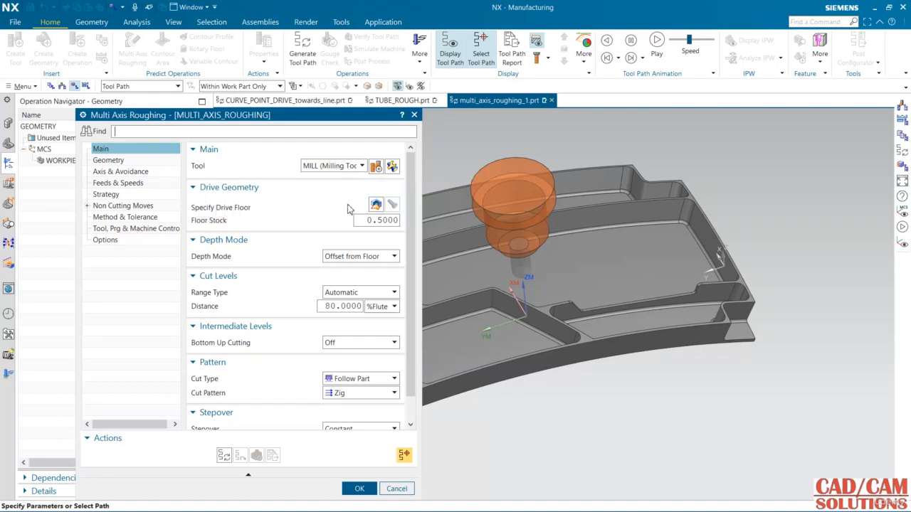
# - Specify the curved underside face of the part as the operation's drive floor
pyautogui.click(376, 204)
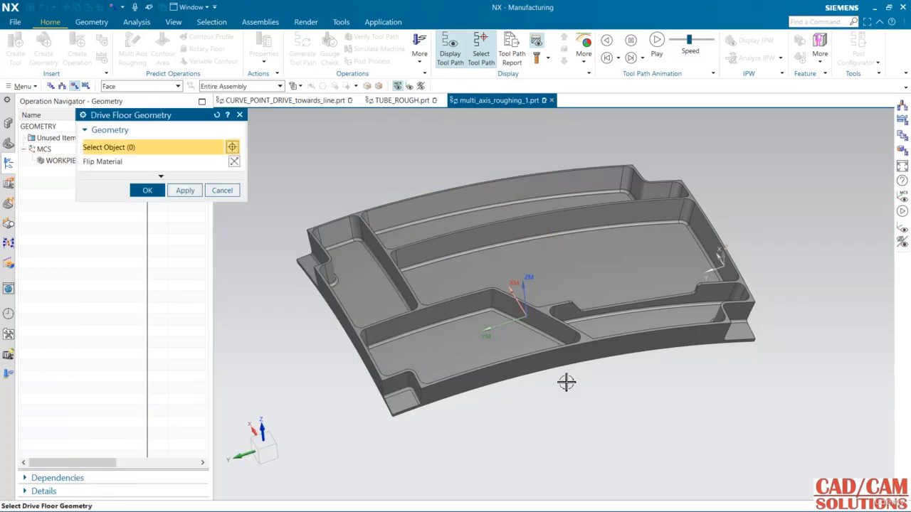
pyautogui.moveTo(567, 395); pyautogui.dragTo(498, 305, button='middle')
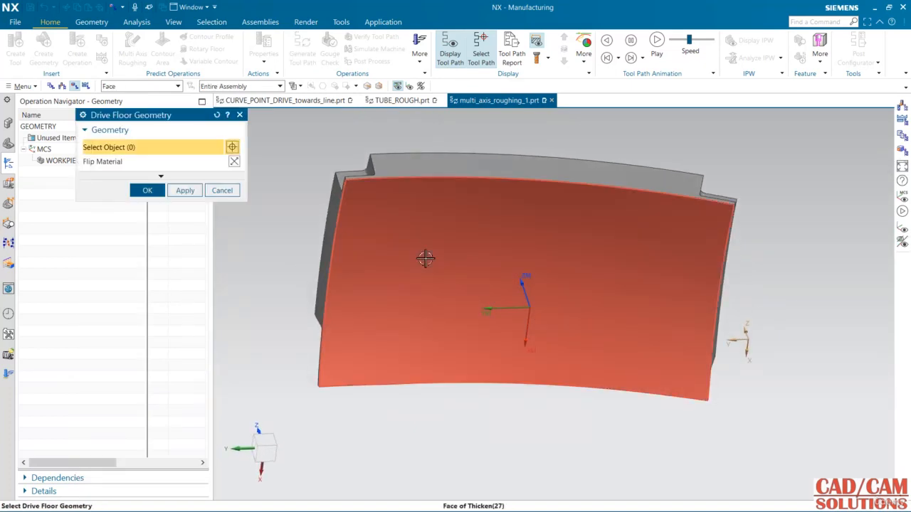
pyautogui.click(425, 258)
pyautogui.moveTo(752, 163); pyautogui.dragTo(747, 239, button='middle')
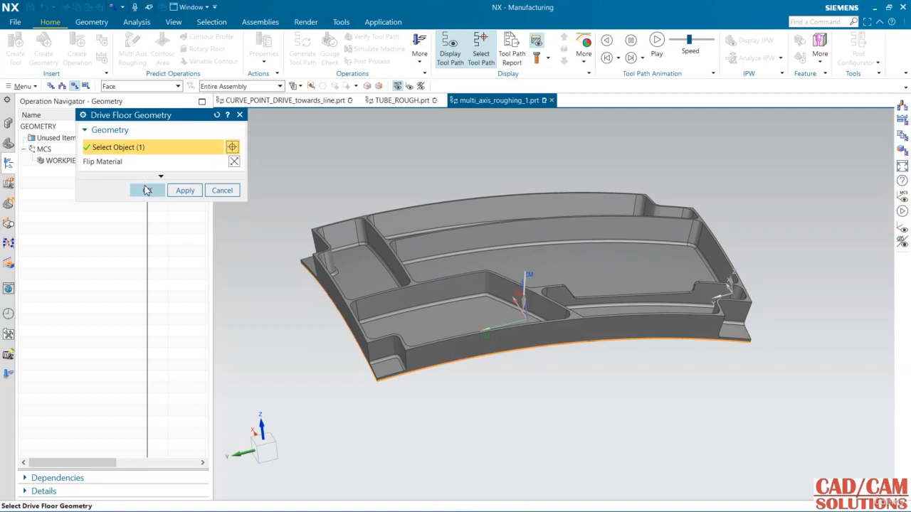
pyautogui.click(146, 189)
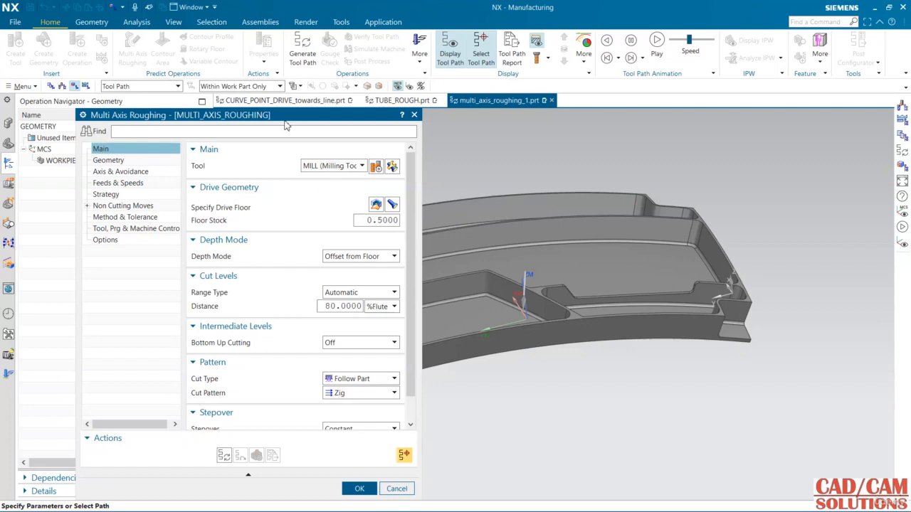
# - Set the cut levels' range type to Specify with 4 cuts
pyautogui.moveTo(285, 119); pyautogui.dragTo(246, 65)
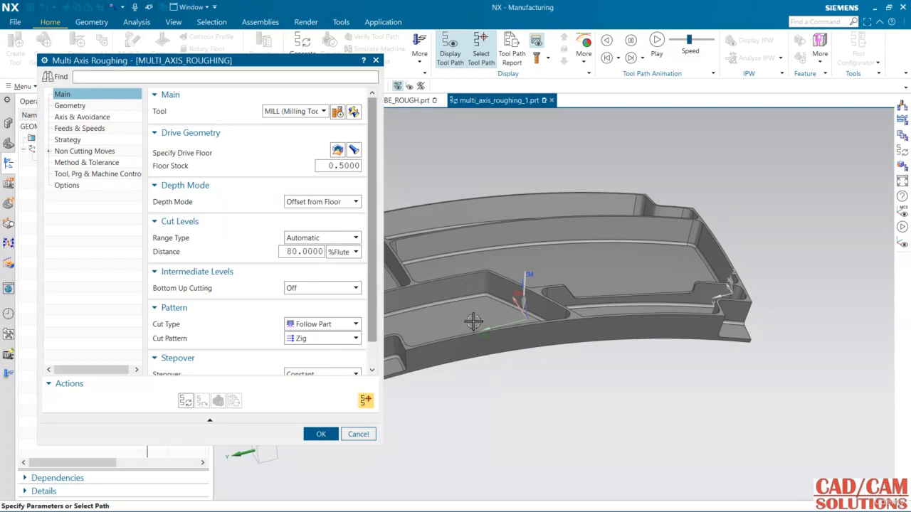
pyautogui.moveTo(513, 271); pyautogui.dragTo(550, 285, button='middle')
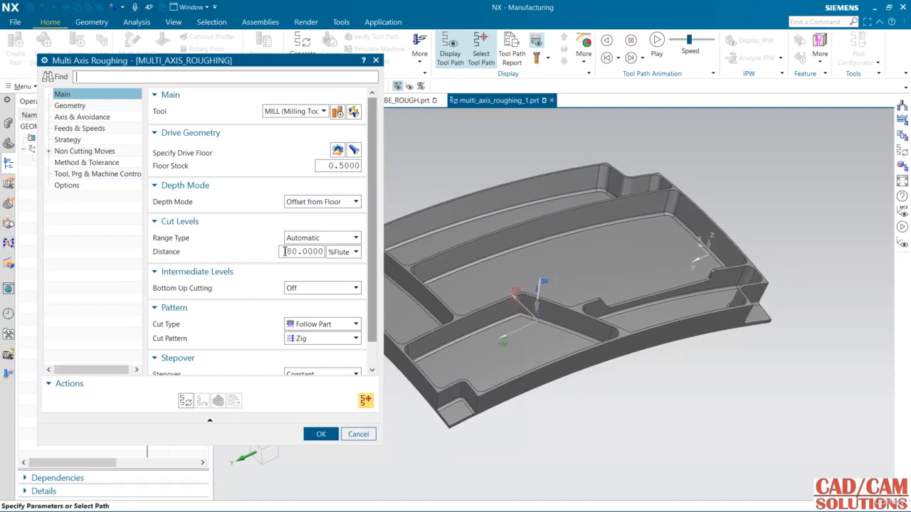
pyautogui.click(331, 238)
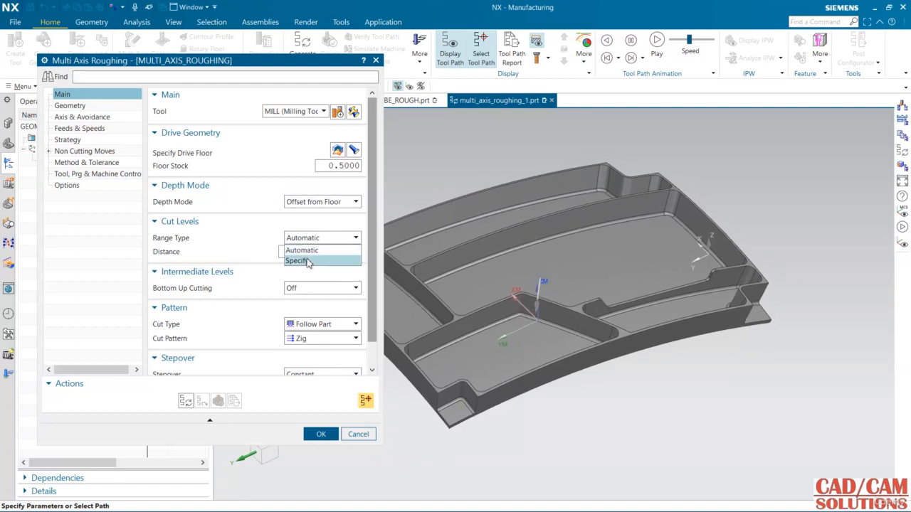
pyautogui.click(310, 262)
pyautogui.click(345, 253)
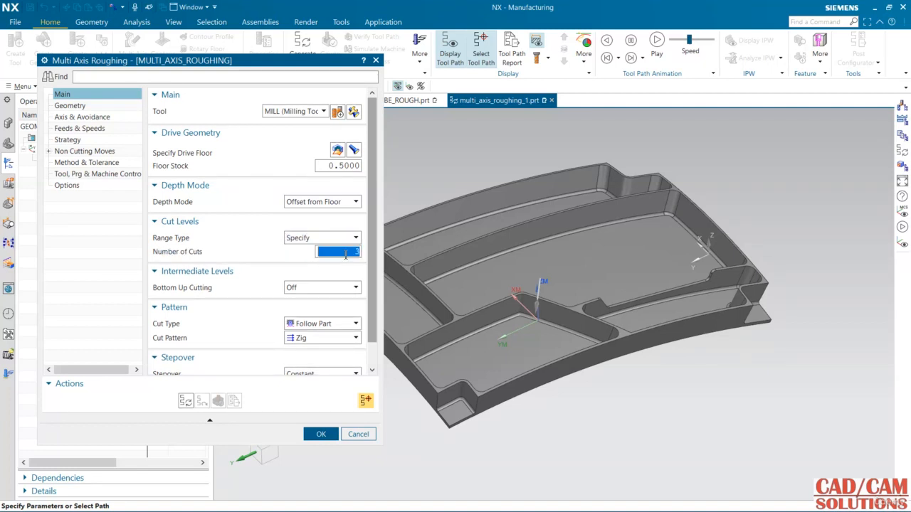
pyautogui.write('4')
# - Set the cut type to Adaptive and the cut pattern to Zig Zag
pyautogui.scroll(-1, 254, 261)
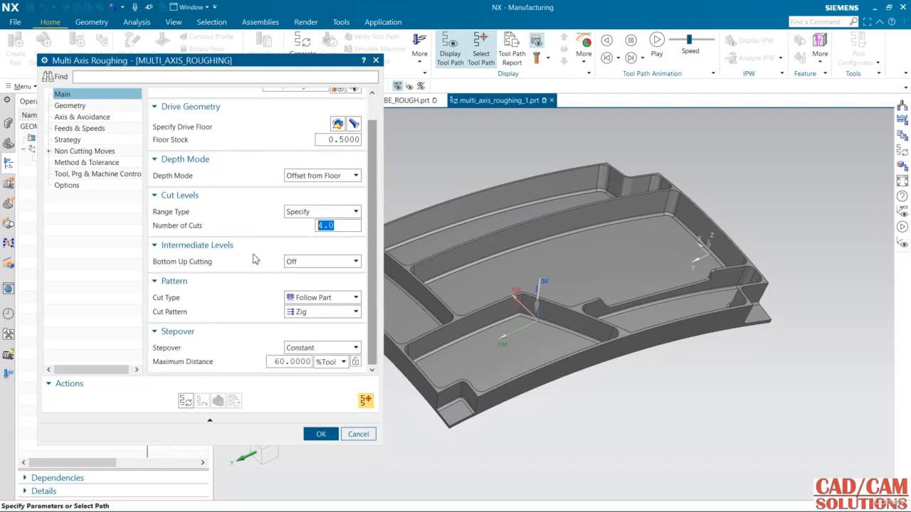
pyautogui.click(308, 299)
pyautogui.click(296, 308)
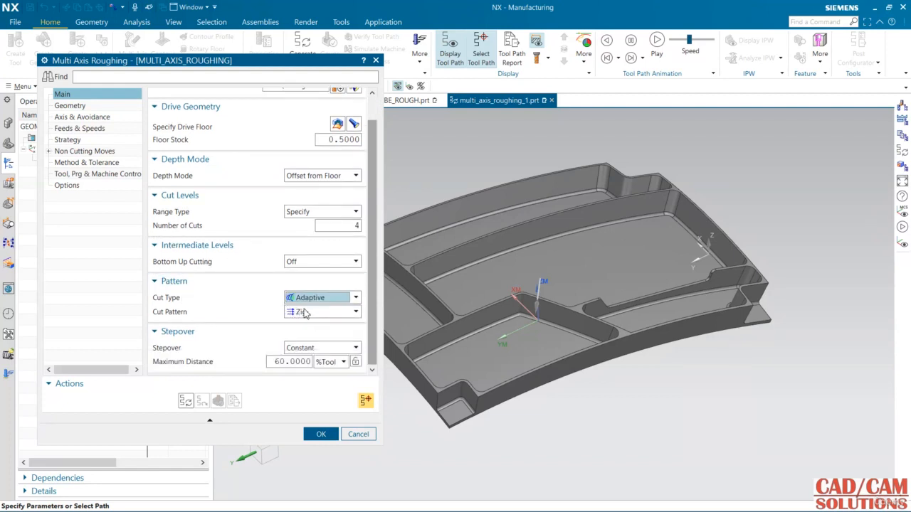
pyautogui.click(316, 314)
pyautogui.click(310, 322)
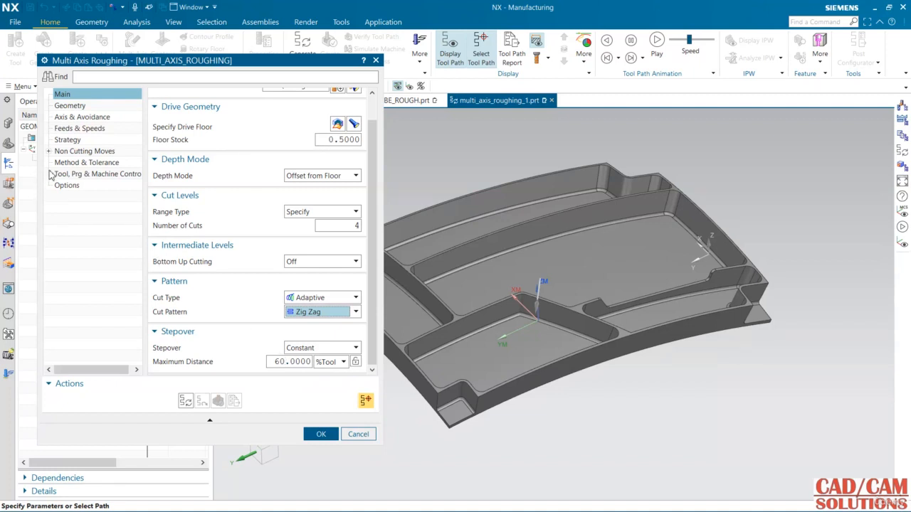
# - Enable smooth transfer move corners in the non-cutting moves and try to generate the tool path
pyautogui.click(85, 152)
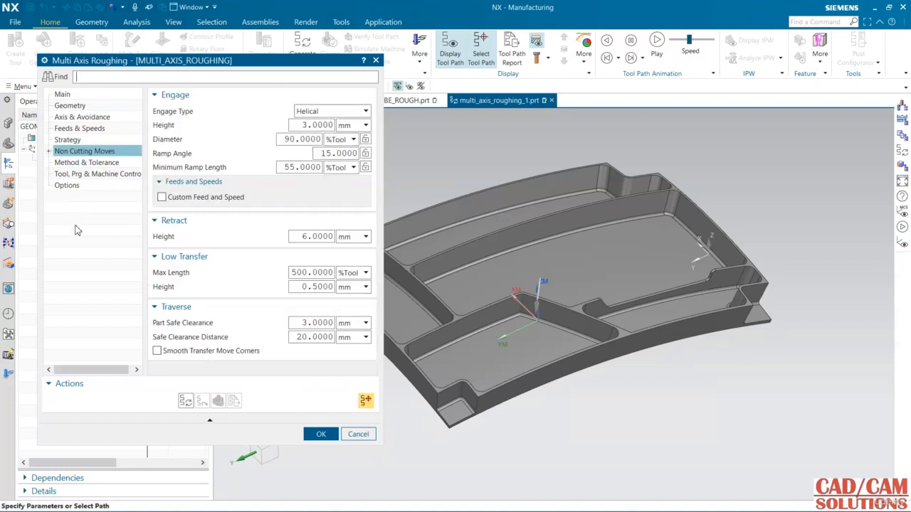
pyautogui.click(201, 352)
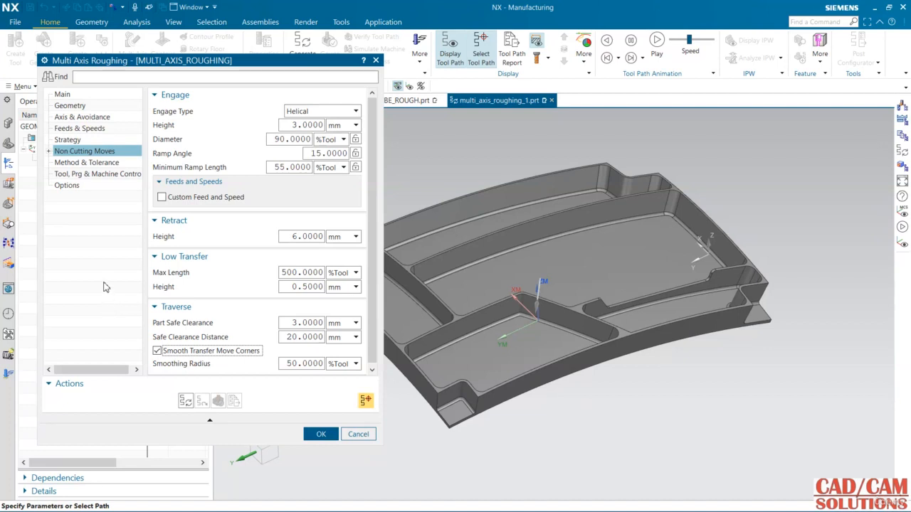
pyautogui.click(185, 402)
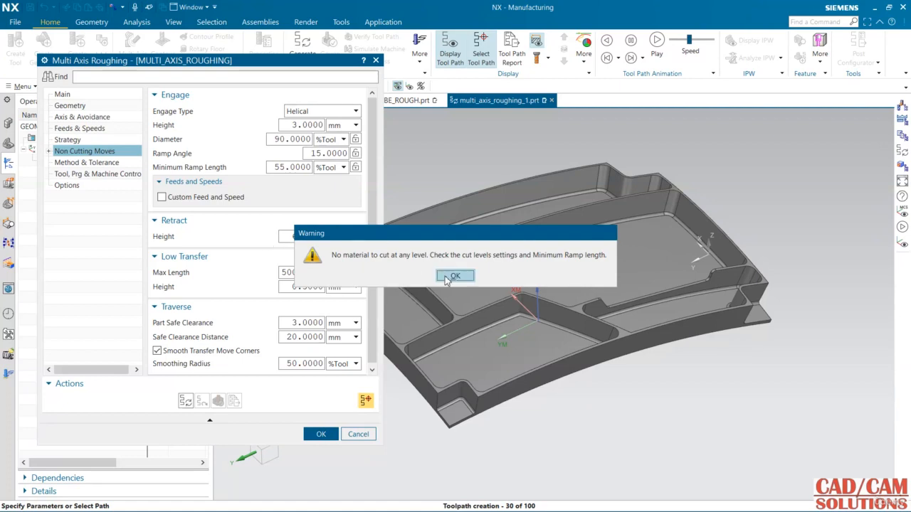
pyautogui.click(454, 276)
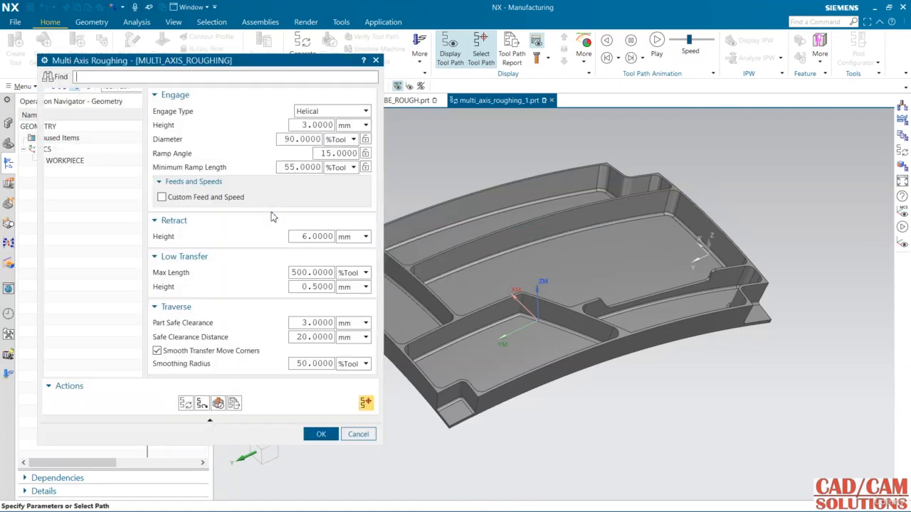
# - Flip the drive floor's material side to point up toward the pockets, accept it and regenerate the tool path
pyautogui.click(63, 96)
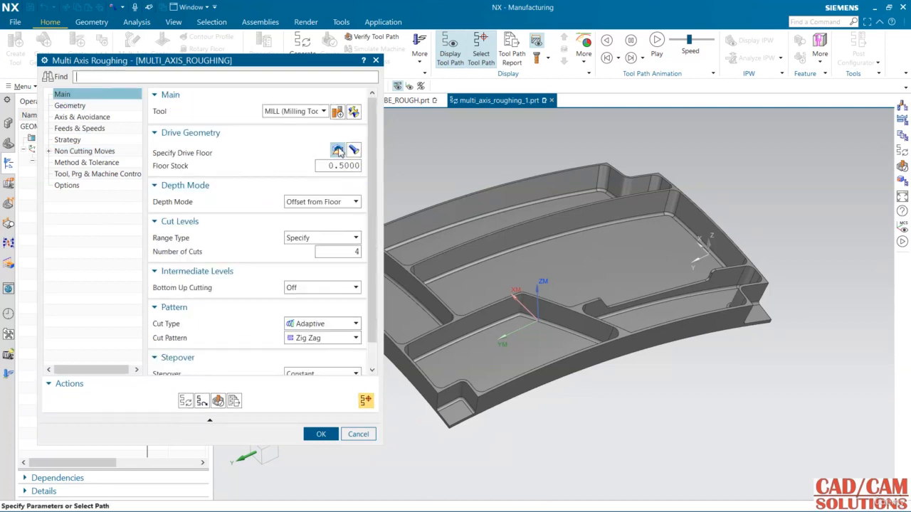
pyautogui.click(354, 151)
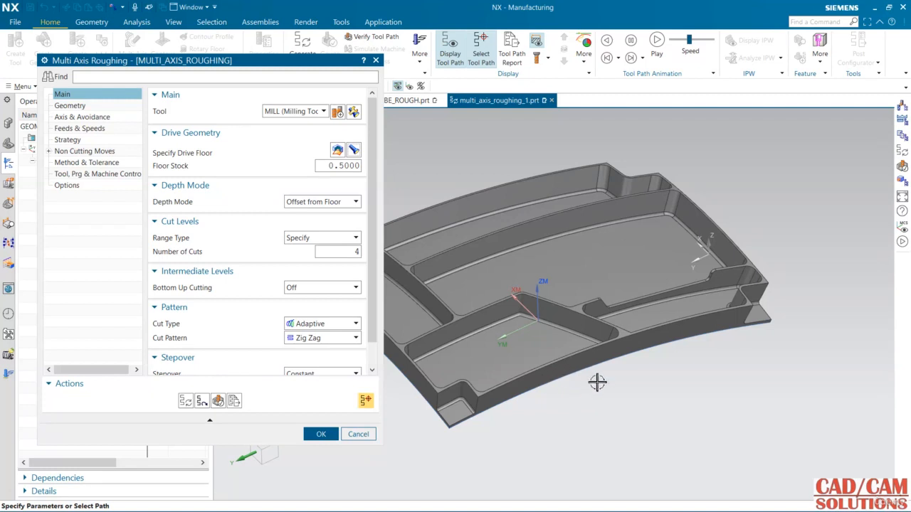
pyautogui.moveTo(615, 382); pyautogui.dragTo(604, 317, button='middle')
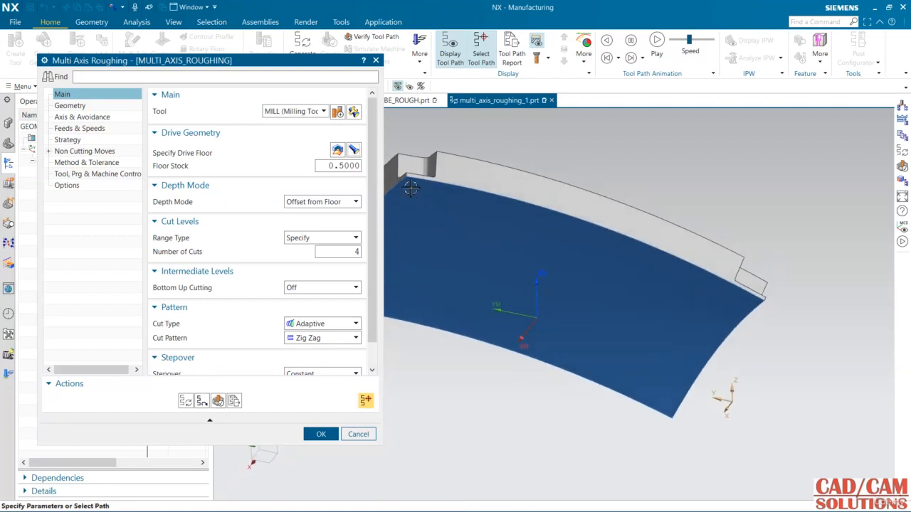
pyautogui.click(337, 152)
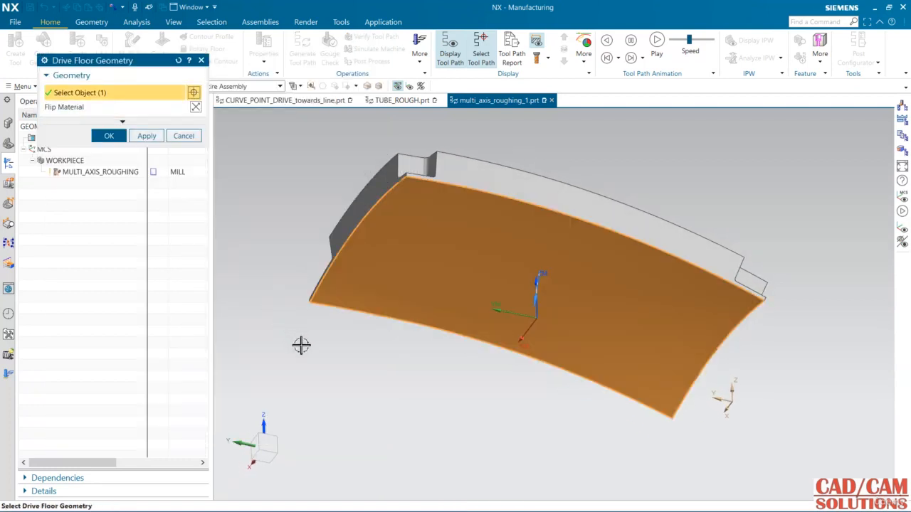
pyautogui.moveTo(301, 345); pyautogui.dragTo(504, 364, button='middle')
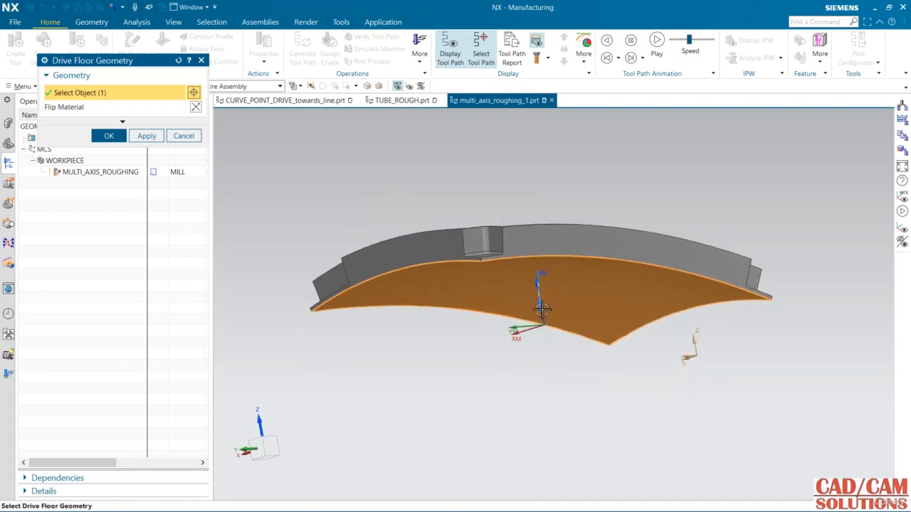
pyautogui.click(196, 108)
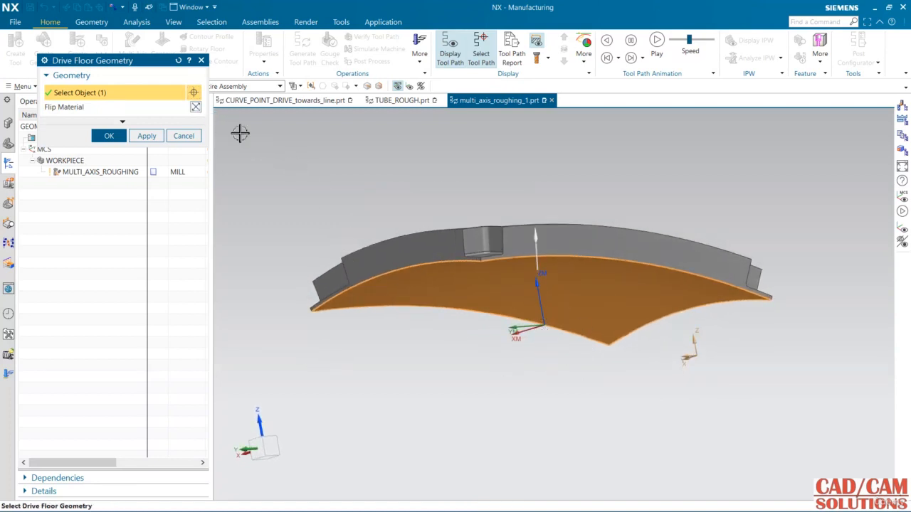
pyautogui.moveTo(350, 192); pyautogui.dragTo(346, 237, button='middle')
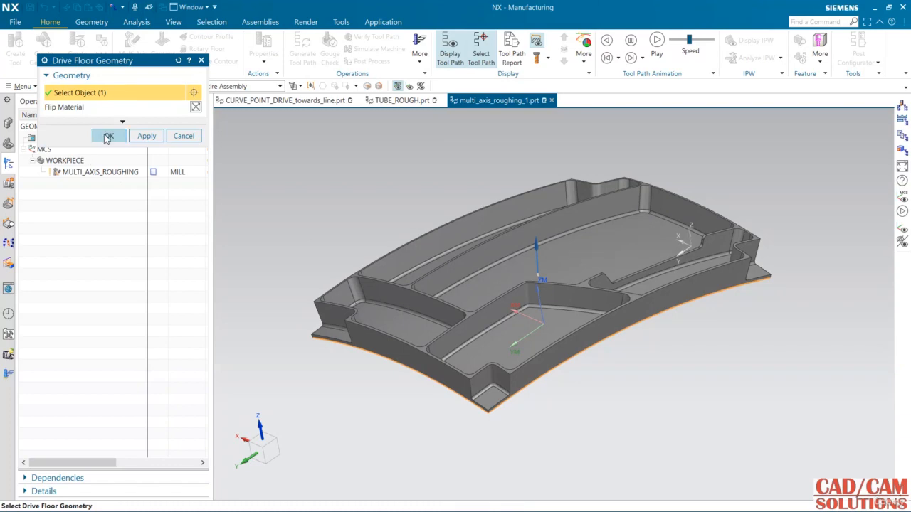
pyautogui.click(109, 136)
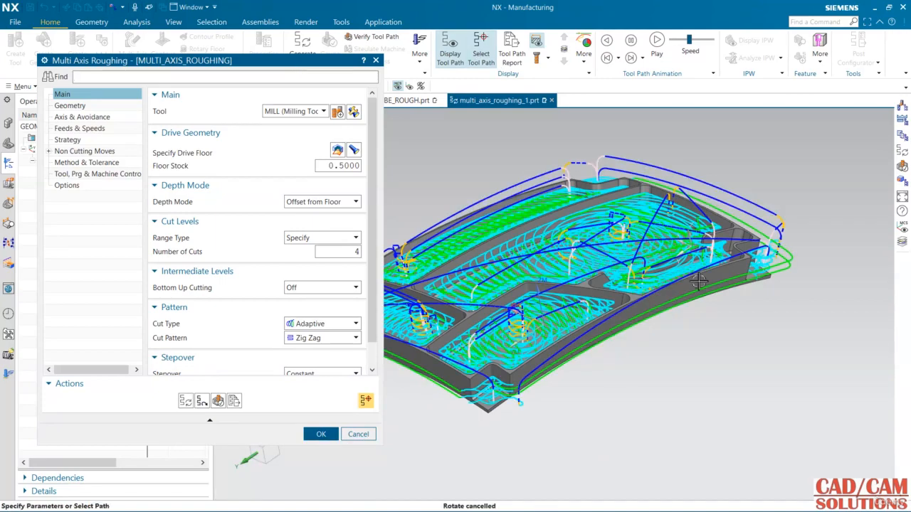
# - Simulate the adaptive tool path's material removal in 3D Dynamic at animation speed 9, then close the visualization
pyautogui.moveTo(633, 370); pyautogui.dragTo(635, 347, button='middle')
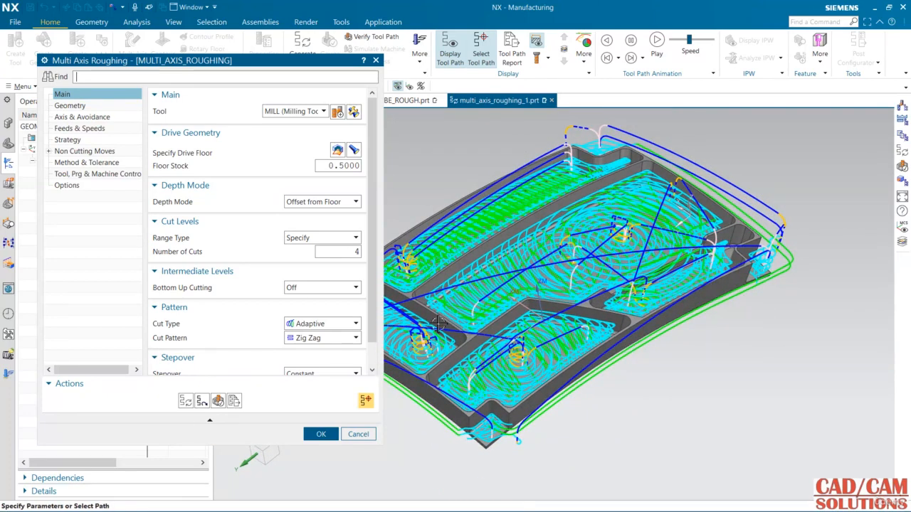
pyautogui.scroll(-1, 324, 328)
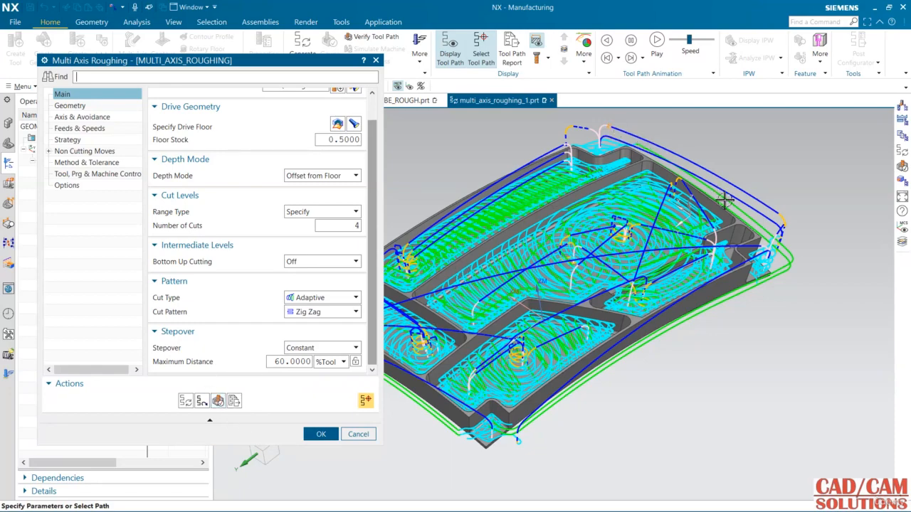
pyautogui.moveTo(772, 357); pyautogui.dragTo(712, 362, button='middle')
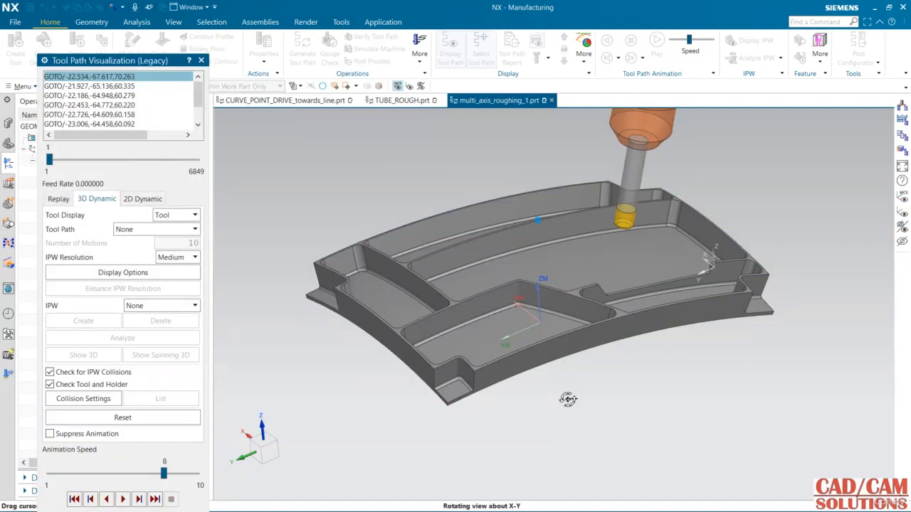
pyautogui.moveTo(567, 399); pyautogui.dragTo(571, 400, button='middle')
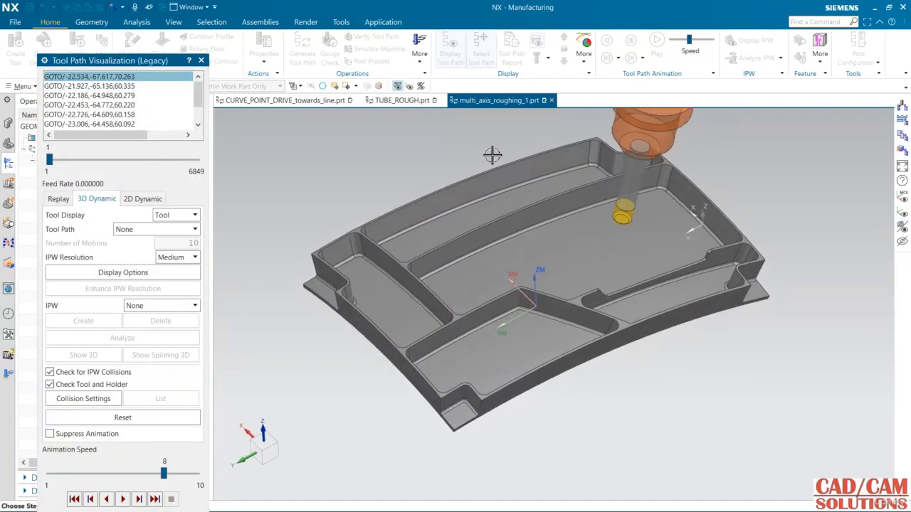
pyautogui.click(123, 500)
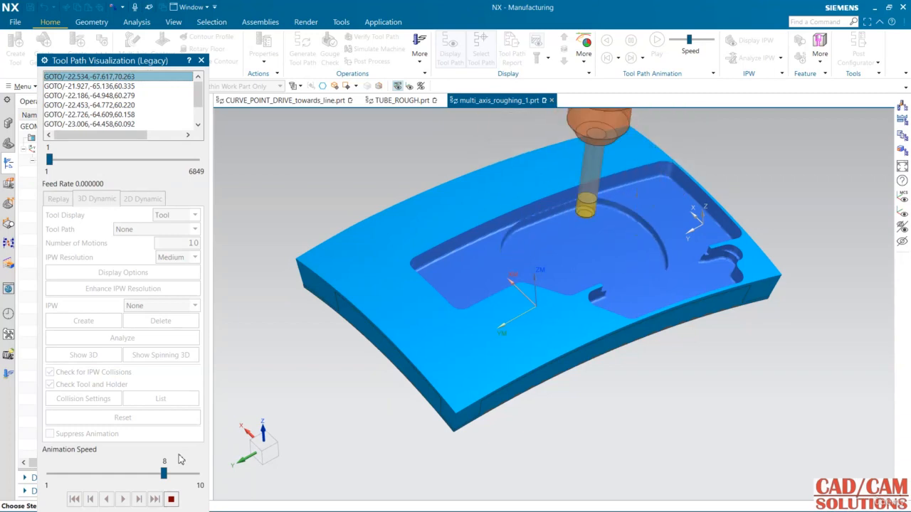
pyautogui.click(186, 476)
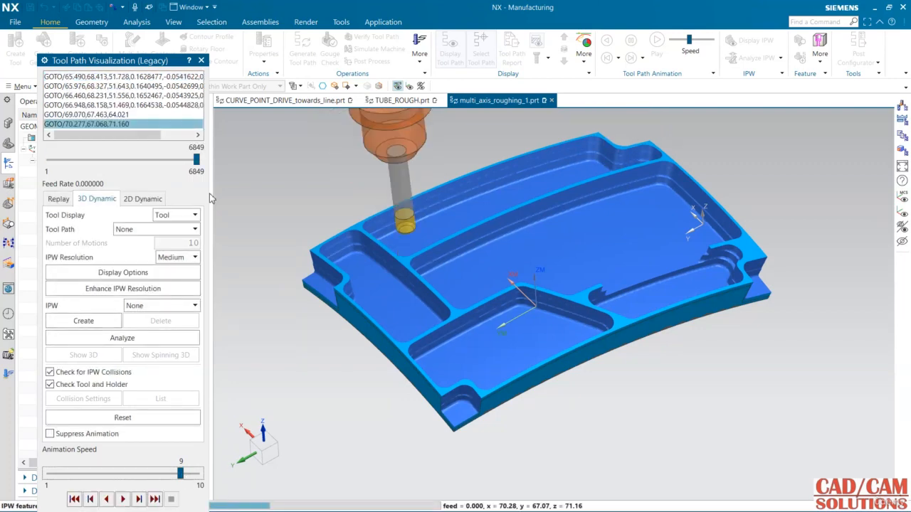
pyautogui.moveTo(170, 59); pyautogui.dragTo(176, 31)
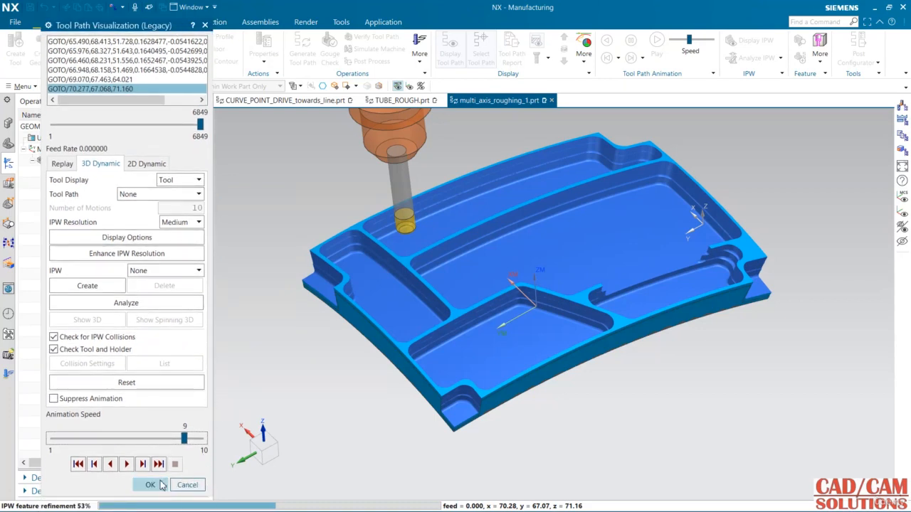
pyautogui.click(161, 486)
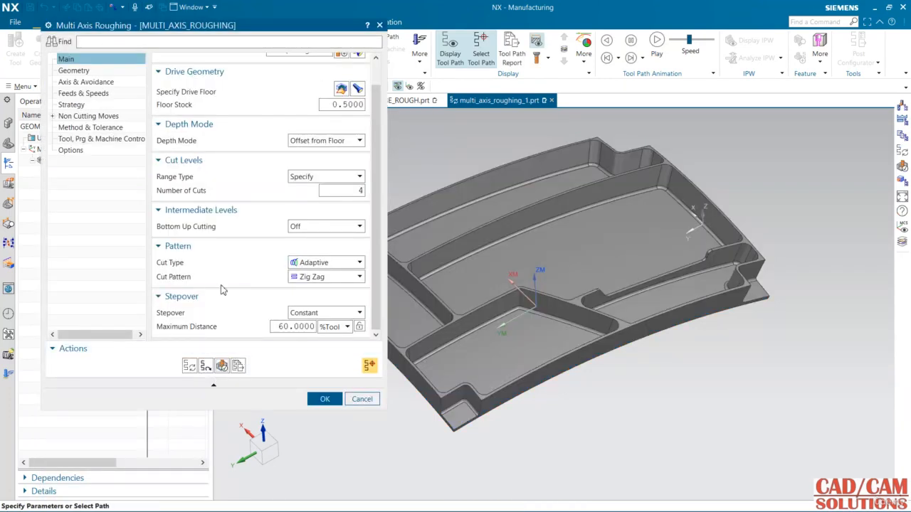
# - Change the roughing operation's cut type to Follow Part and regenerate the tool path
pyautogui.click(313, 264)
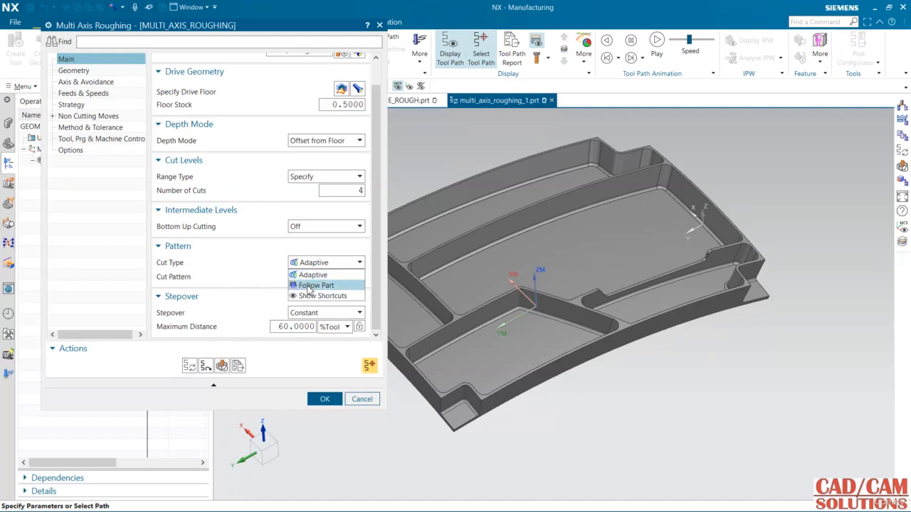
pyautogui.click(311, 285)
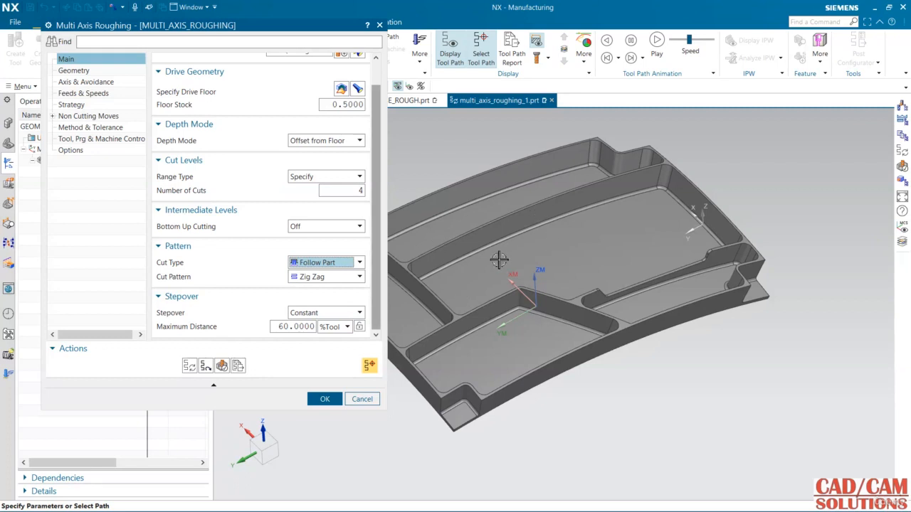
pyautogui.click(190, 365)
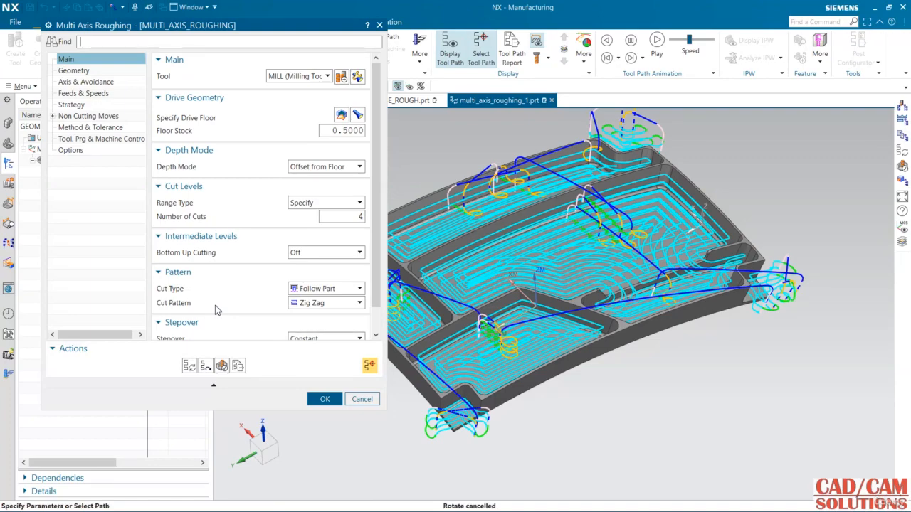
# - Verify the Follow Part tool path by playing its 3D material removal through to the end, then close the visualization
pyautogui.moveTo(643, 380)
pyautogui.mouseDown(button='middle')
pyautogui.moveTo(591, 376)
pyautogui.moveTo(613, 402)
pyautogui.moveTo(627, 371)
pyautogui.moveTo(646, 396)
pyautogui.moveTo(650, 388)
pyautogui.mouseUp(button='middle')
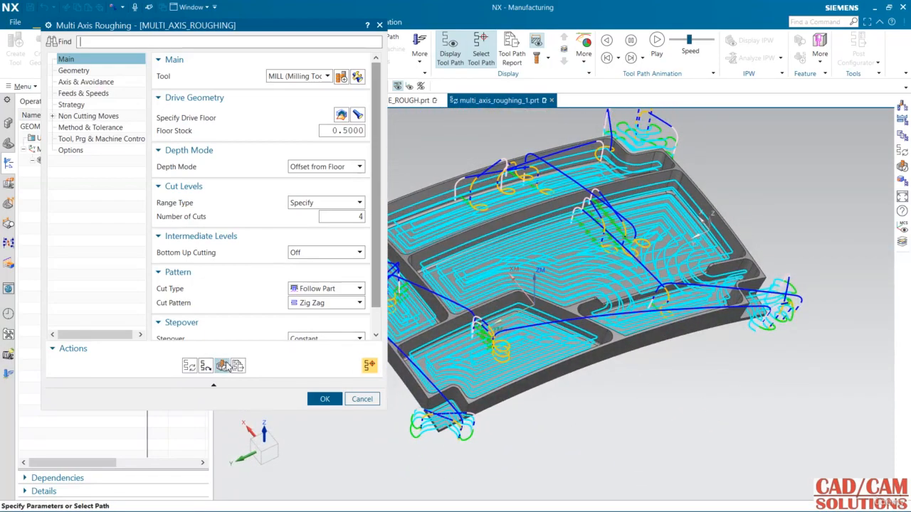
pyautogui.click(223, 366)
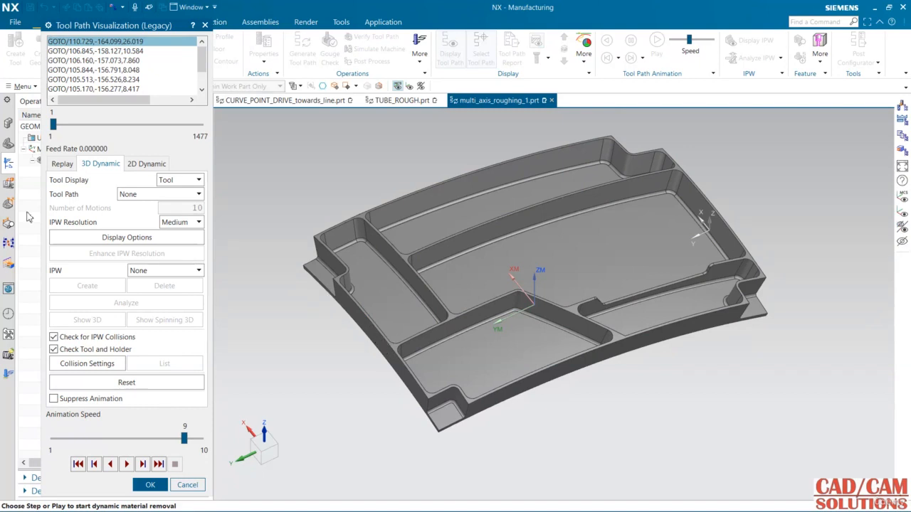
pyautogui.click(126, 464)
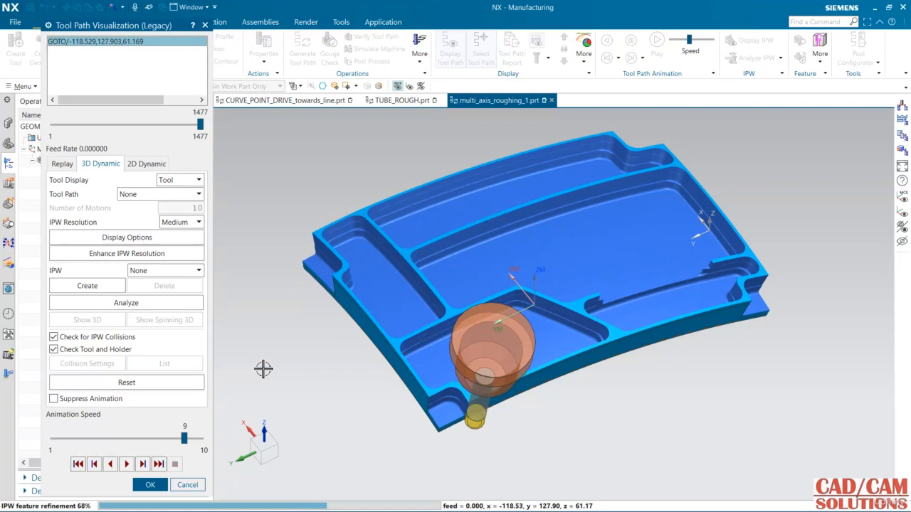
pyautogui.click(150, 485)
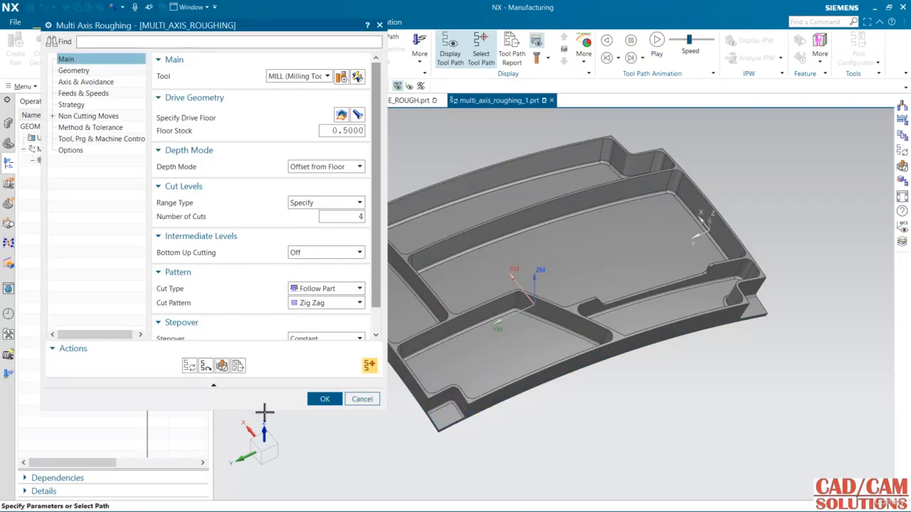